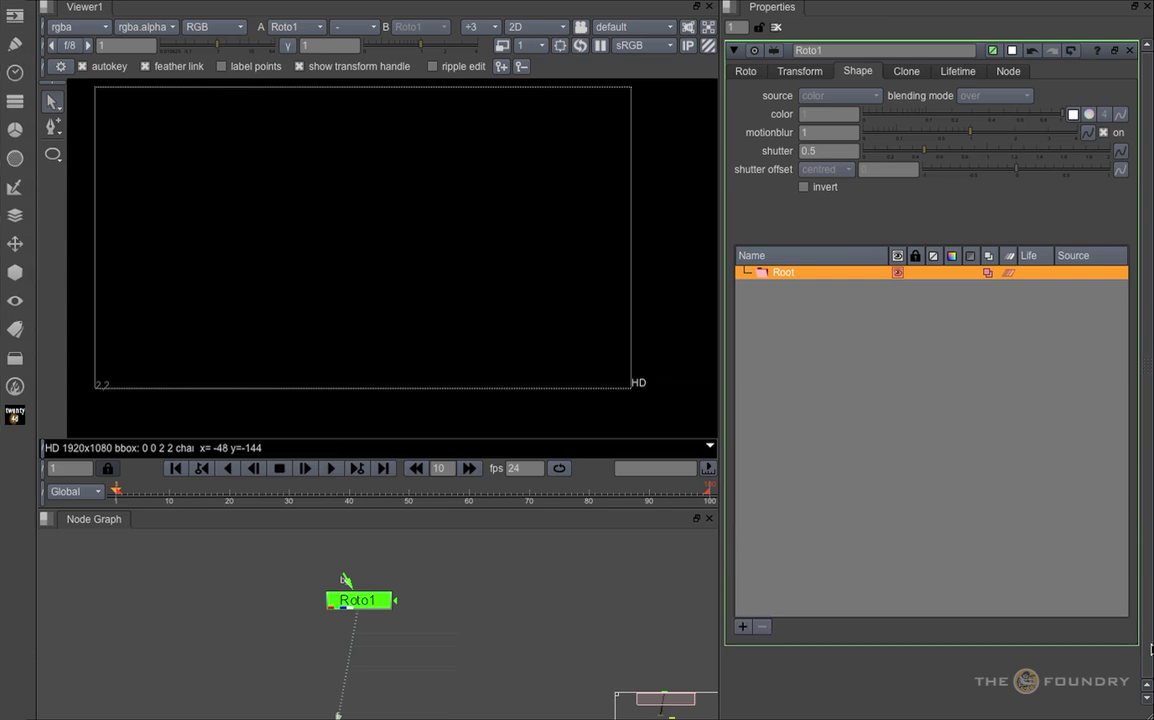
Draw a large white circle filling most of the frame with the Ellipse tool
drag(1150, 648, 1150, 645)
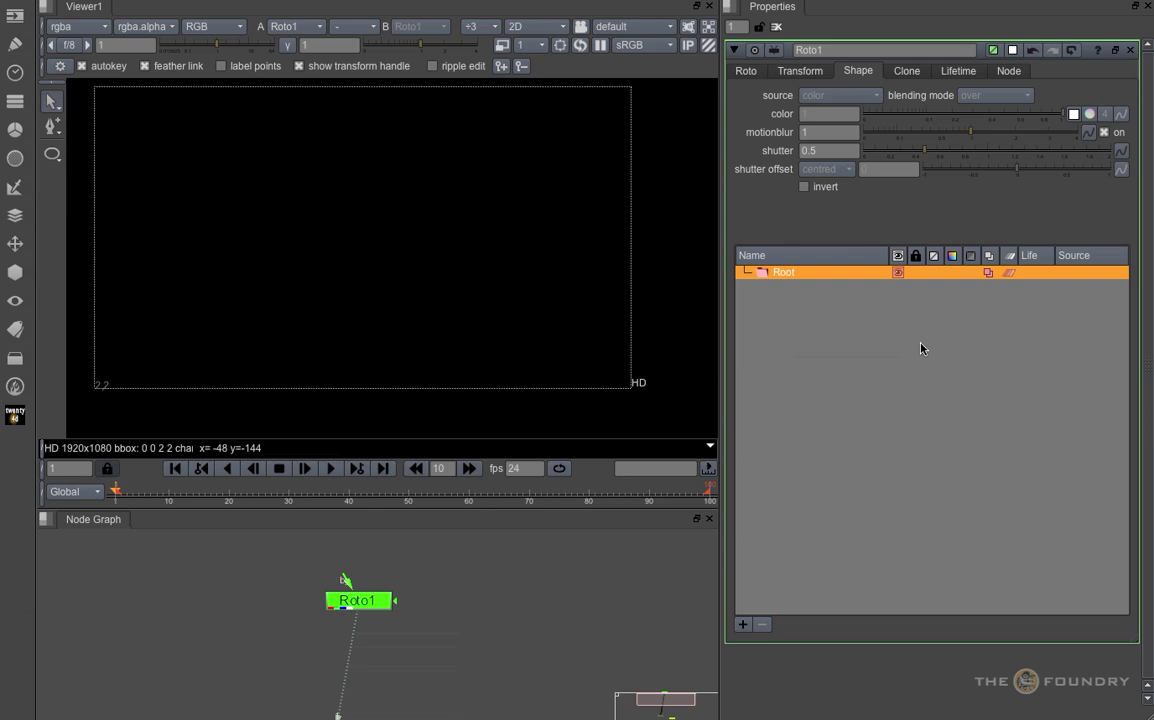
click(52, 156)
click(505, 393)
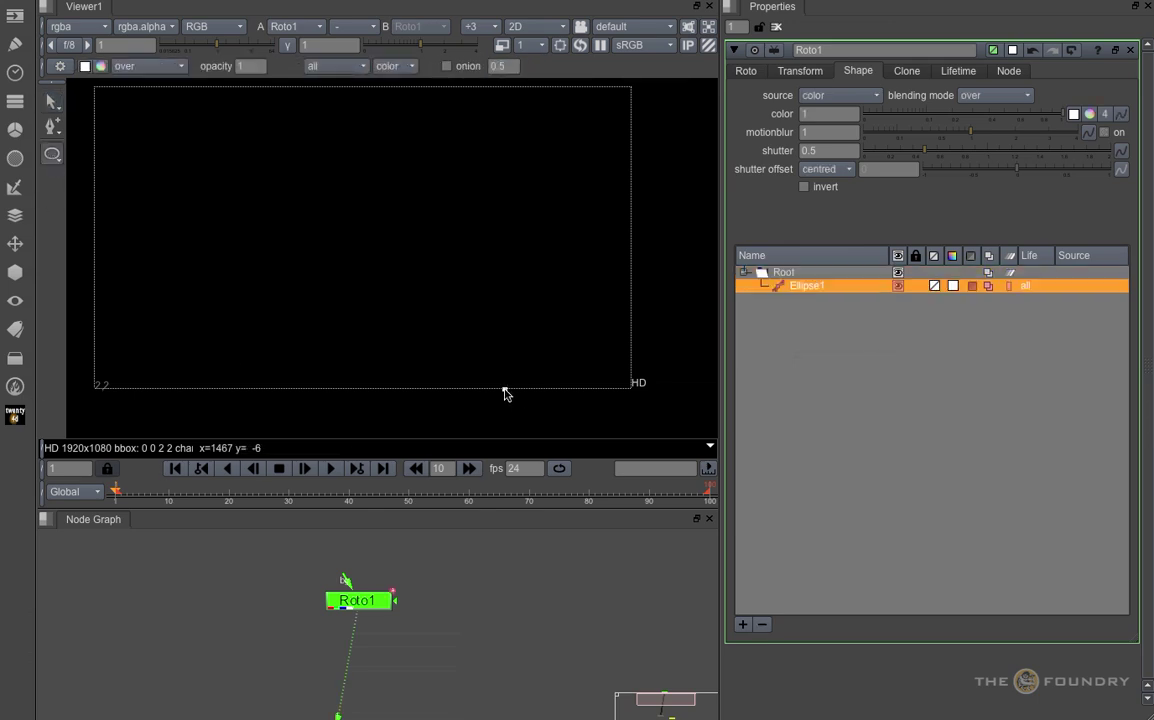
drag(505, 393, 186, 89)
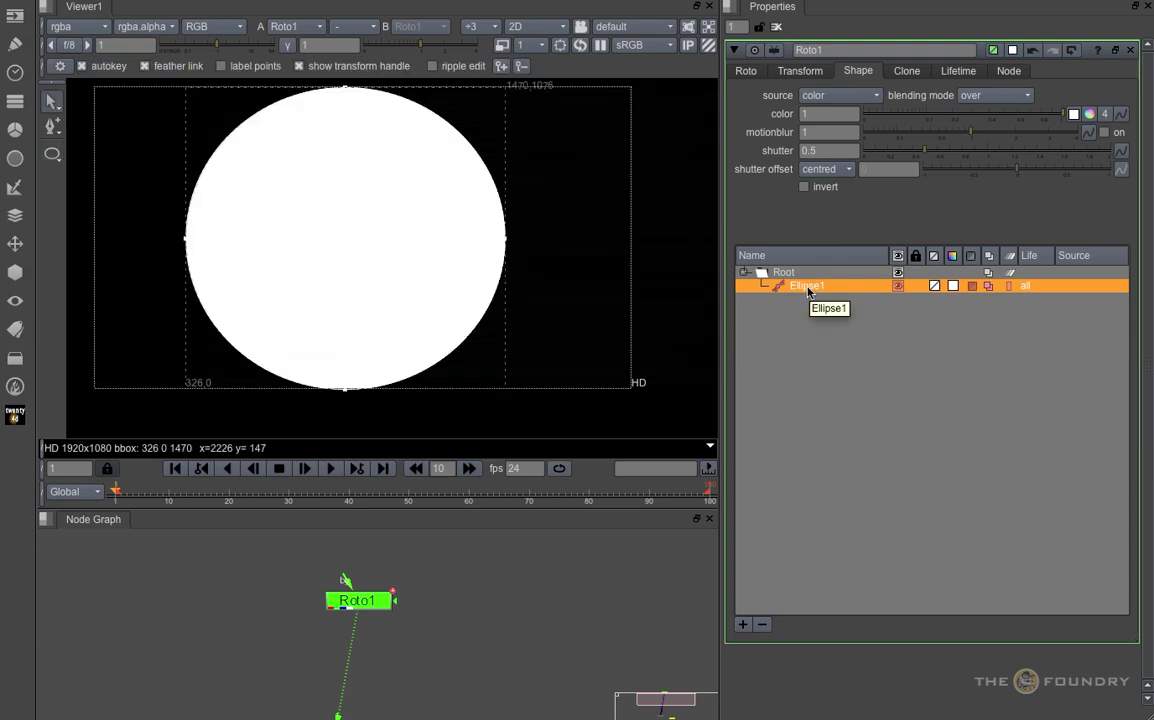
Draw a small circle overlapping the face's upper-left and set the outline colour to grey 0.532
click(52, 152)
click(304, 207)
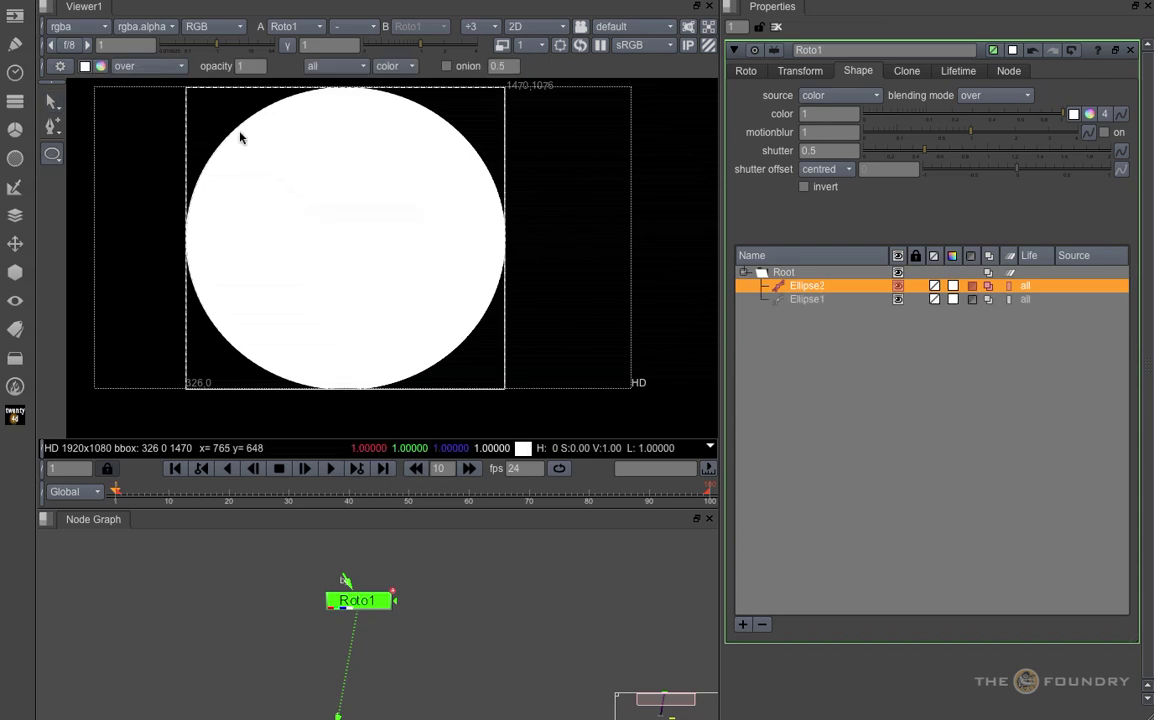
drag(240, 137, 205, 108)
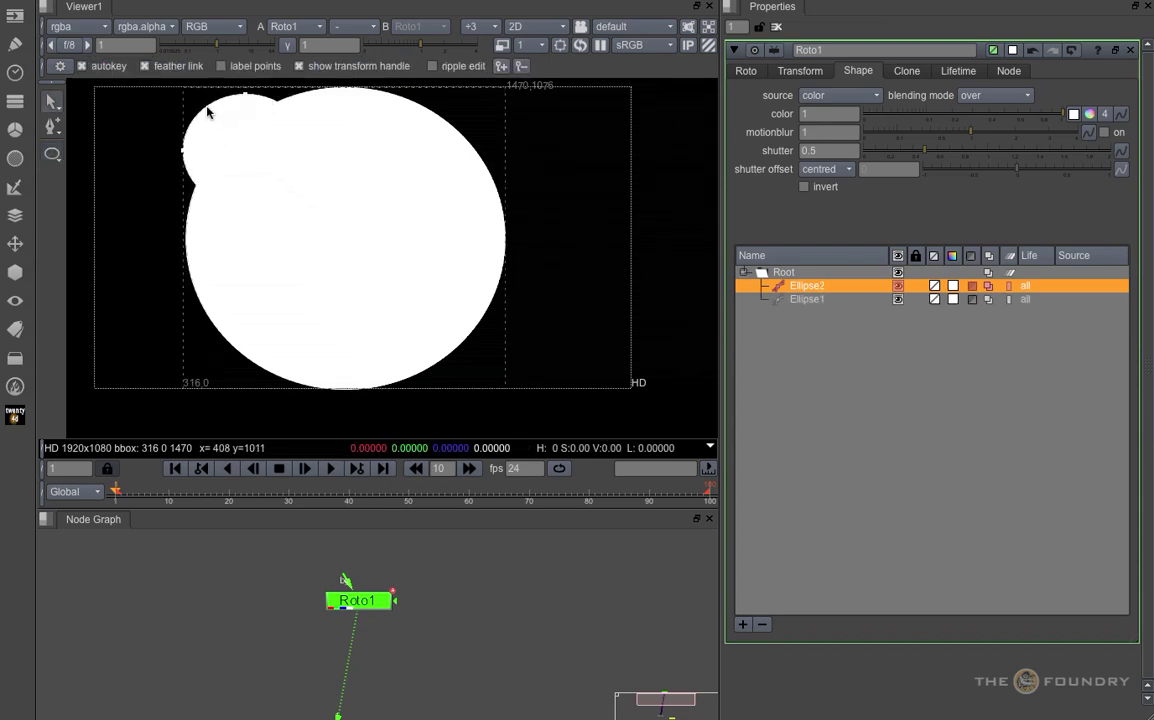
click(1013, 50)
drag(840, 578, 678, 580)
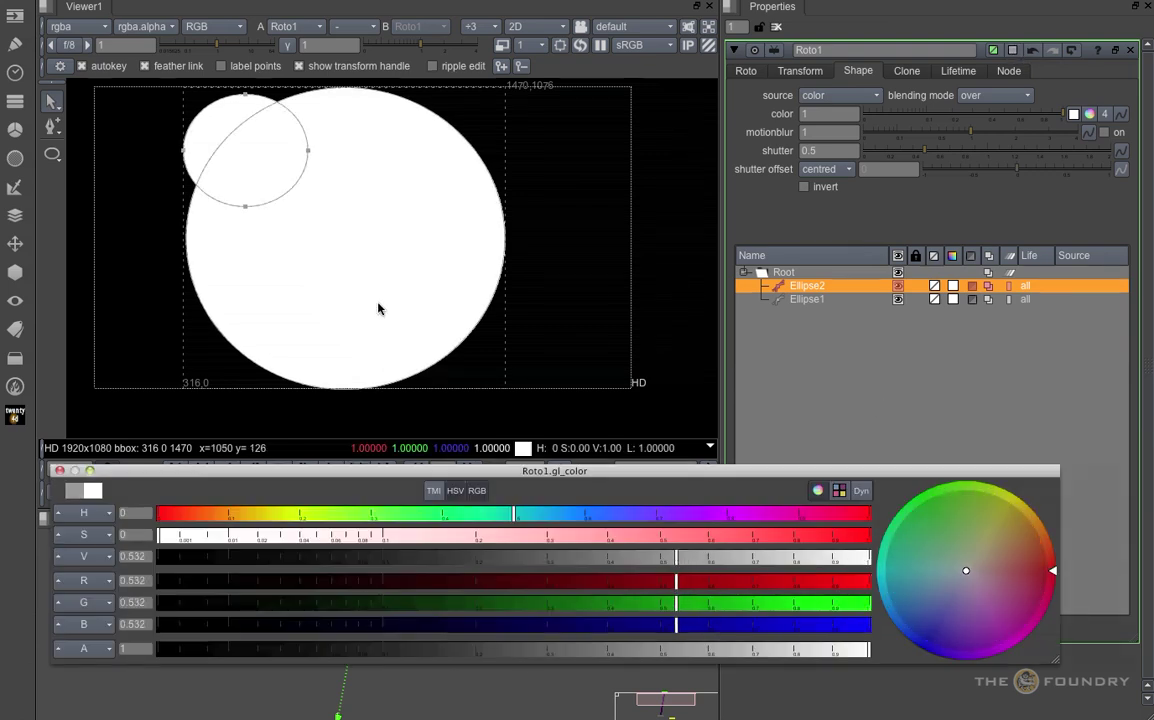
click(59, 470)
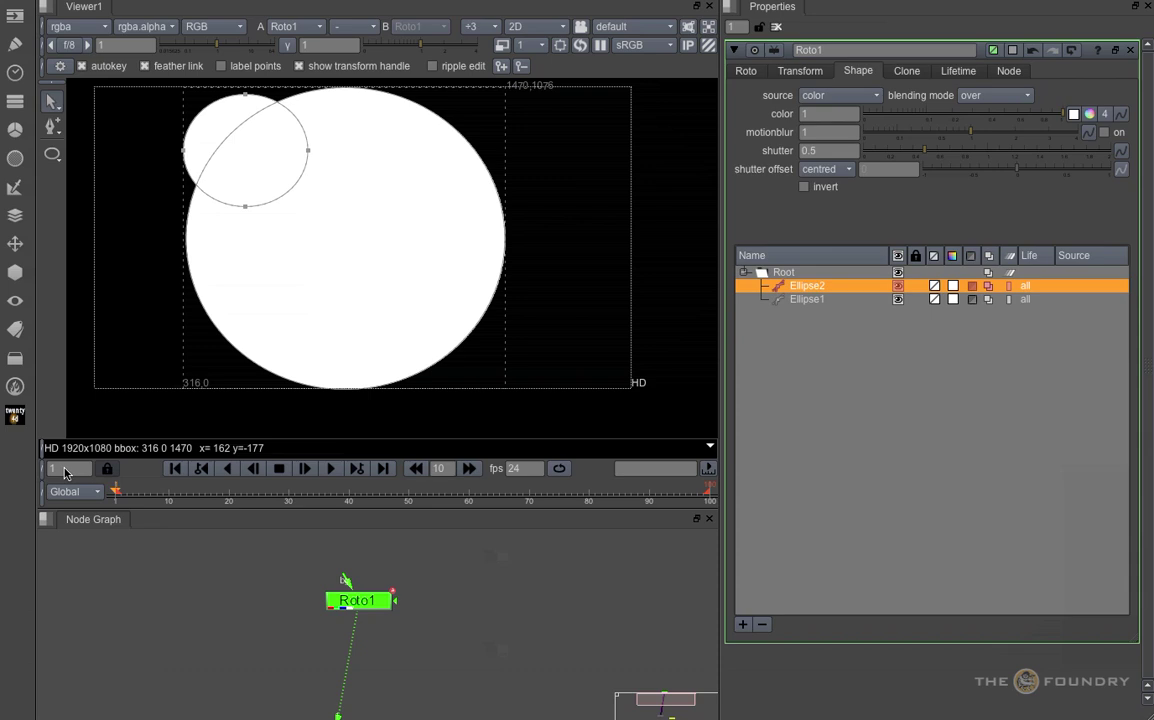
Delete the overlapping circle and draw a small eye circle inside the face's upper-left
click(762, 625)
click(53, 155)
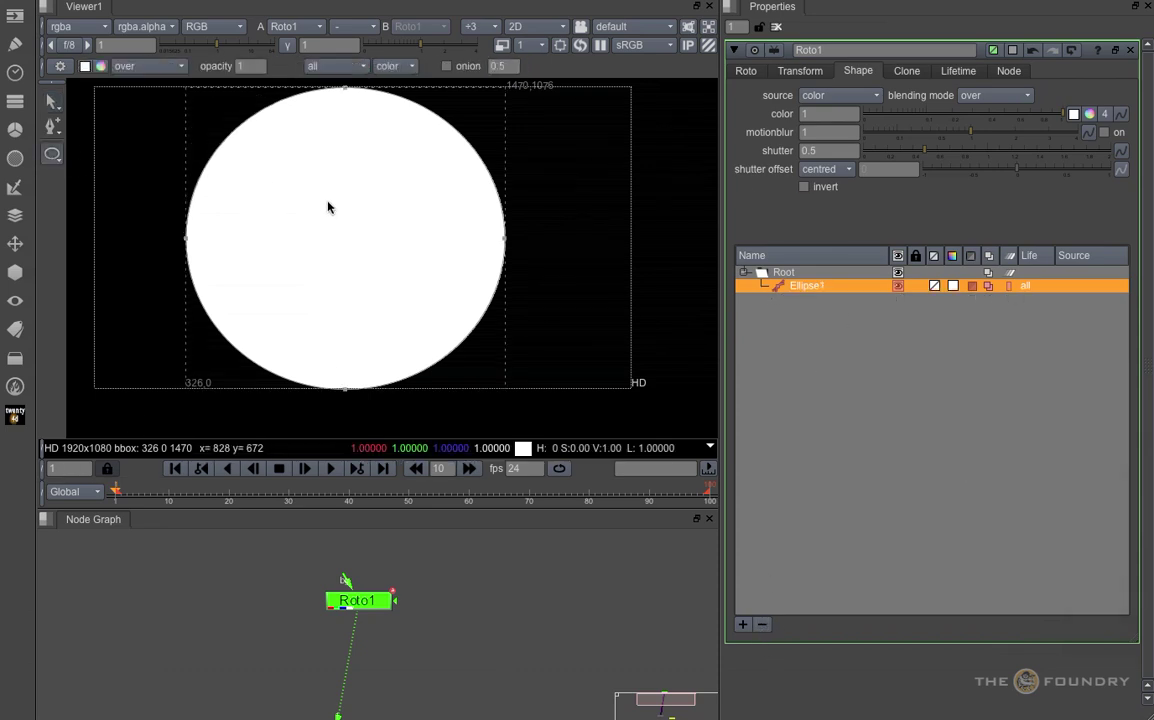
drag(323, 212, 227, 122)
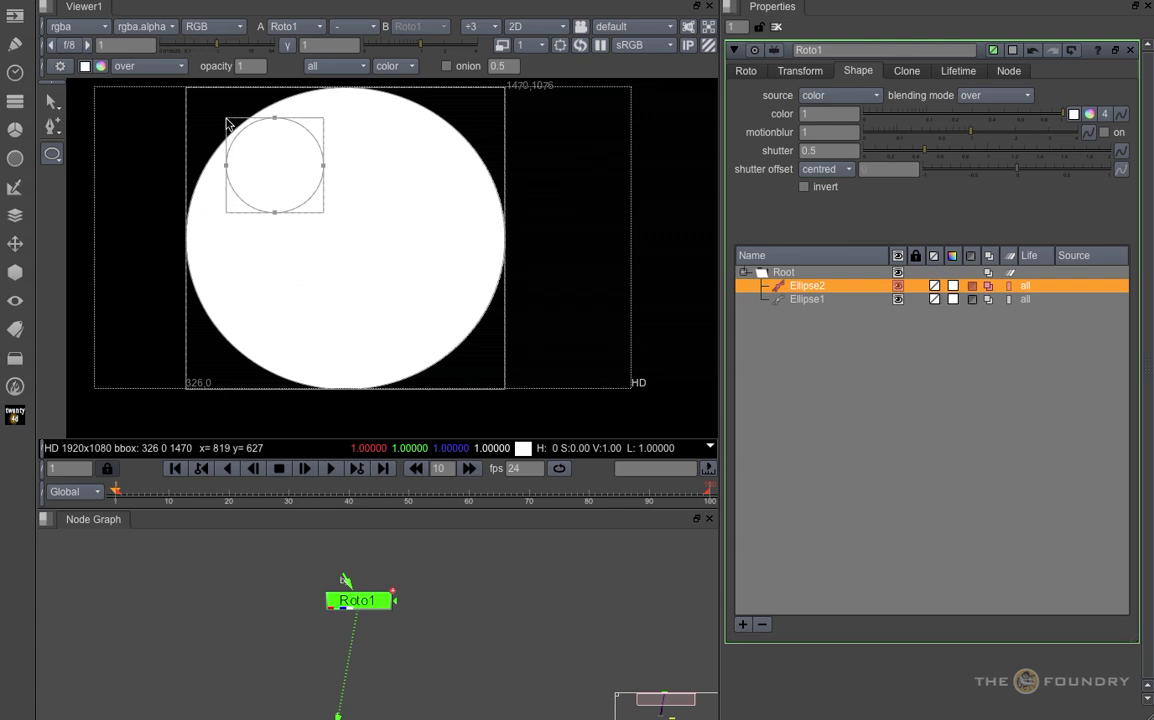
key(q)
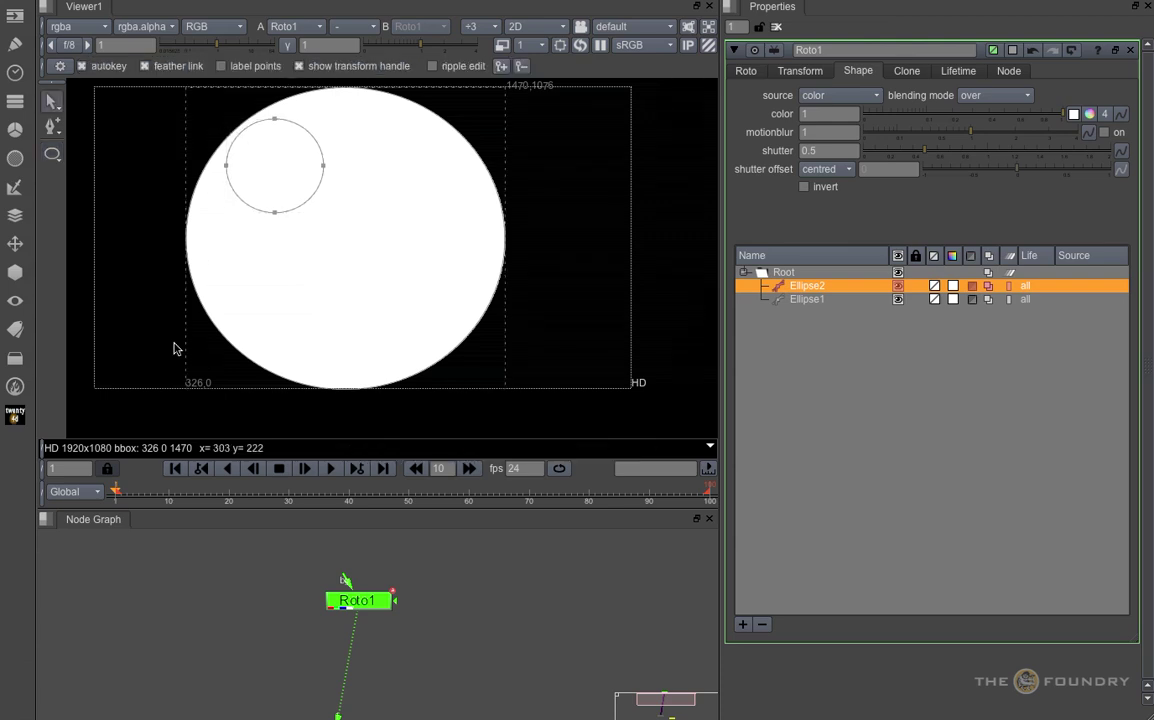
Rename the new eye shape Ellipse2 to Eye1
double_click(805, 287)
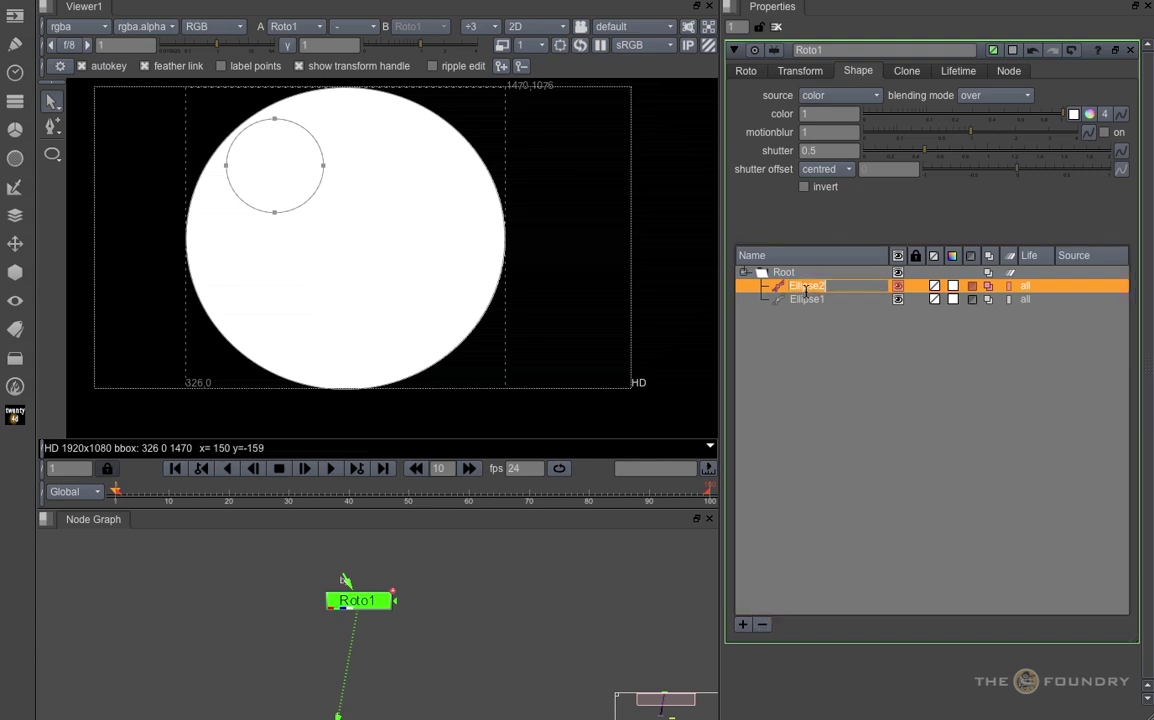
text(Eye1)
click(824, 355)
Add a new layer under Root and move Eye1 and Ellipse1 into it
click(787, 273)
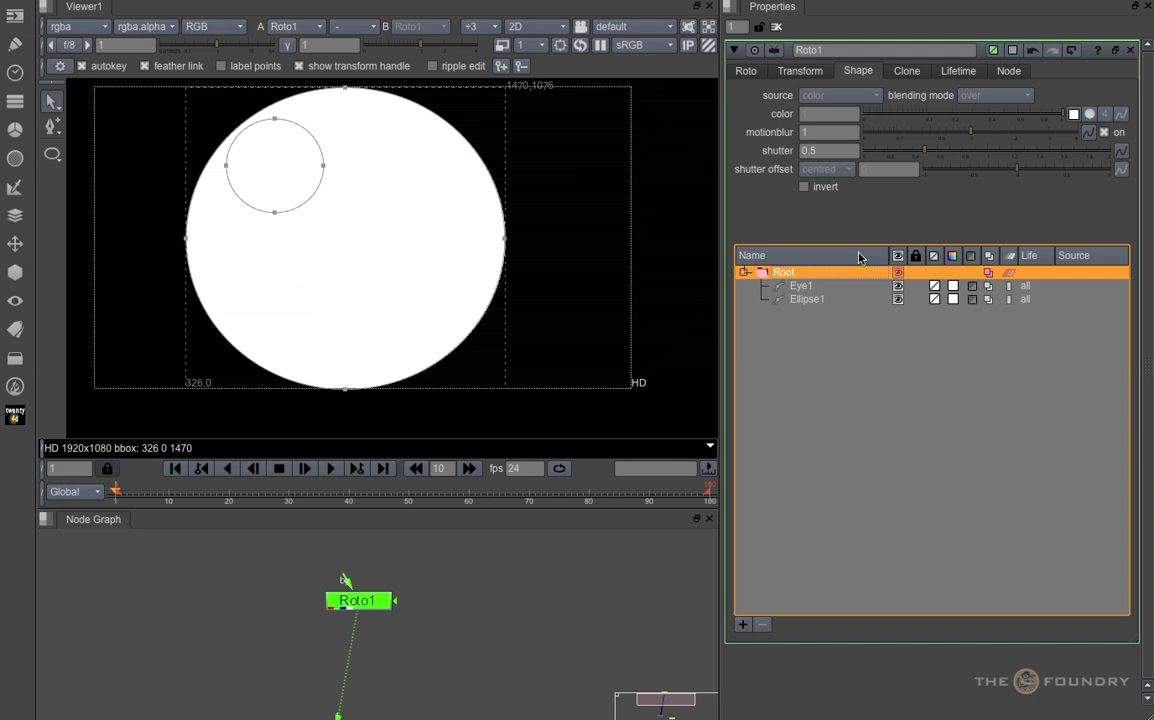
click(743, 626)
click(806, 300)
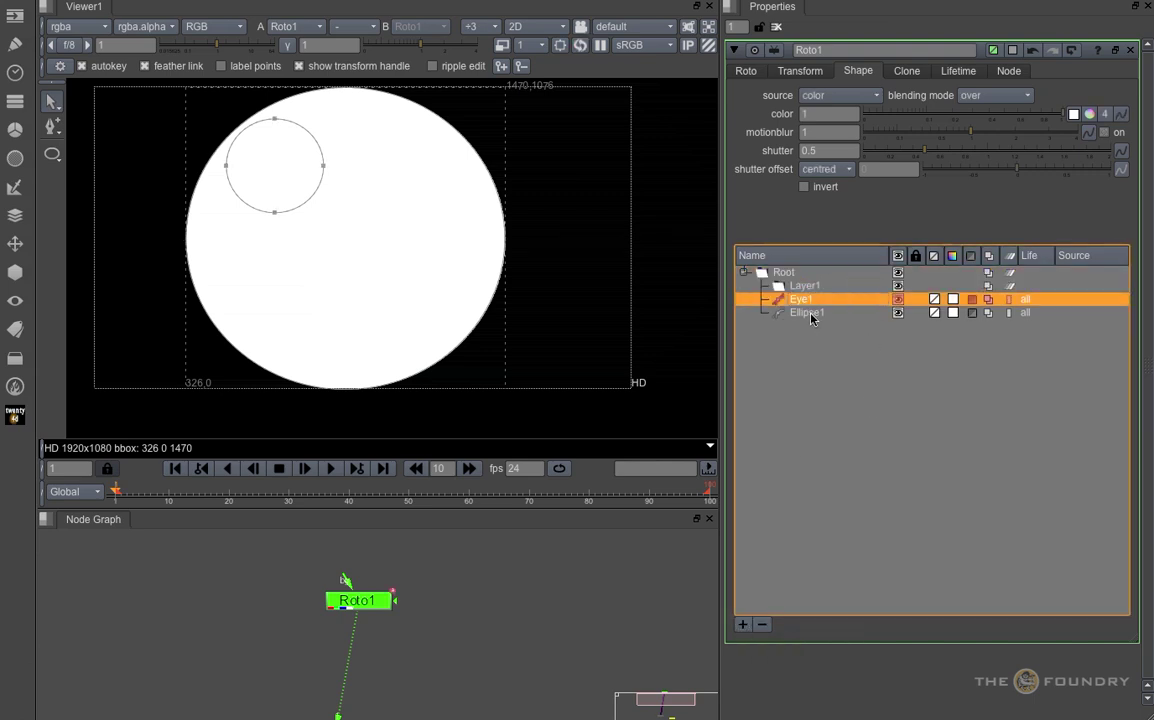
shift+click(812, 314)
drag(773, 304, 806, 287)
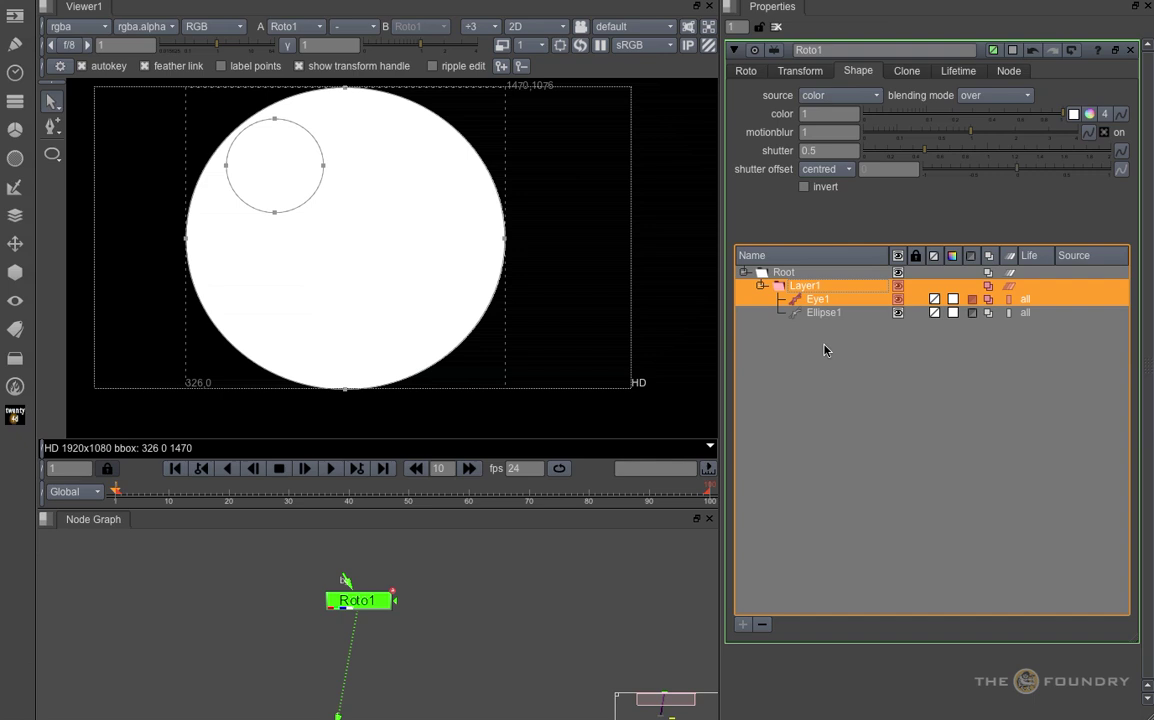
click(825, 347)
Rename the new layer from Layer1 to Head
click(813, 290)
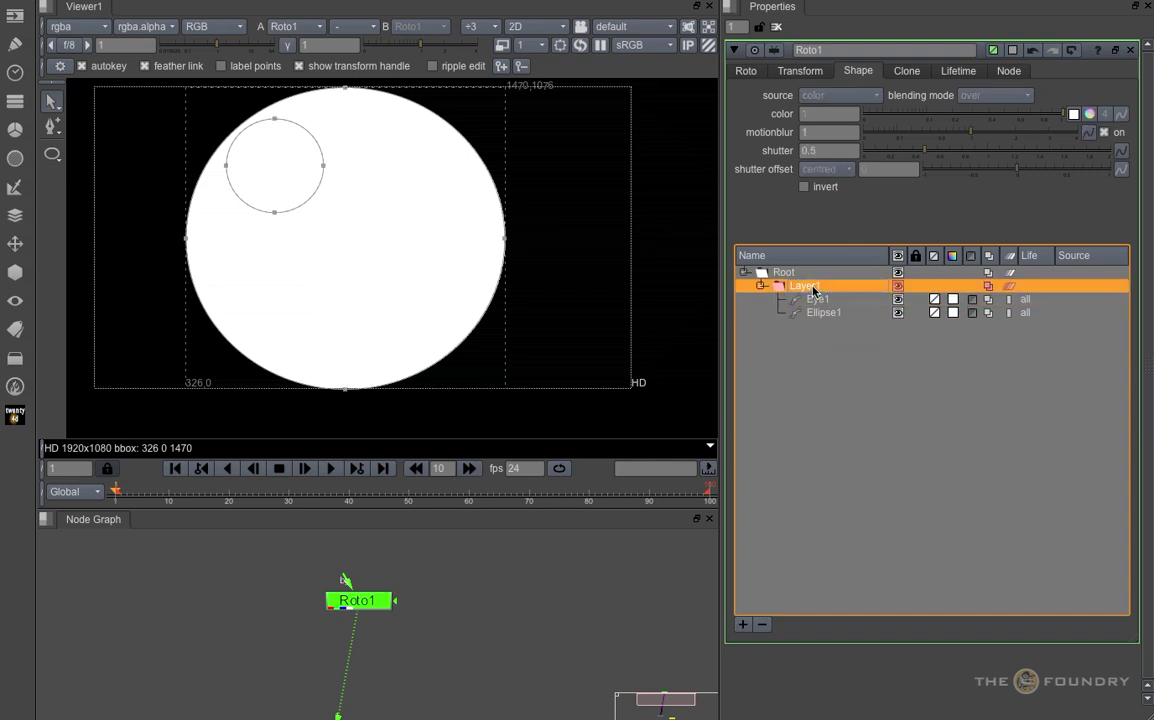
double_click(815, 287)
text(Head)
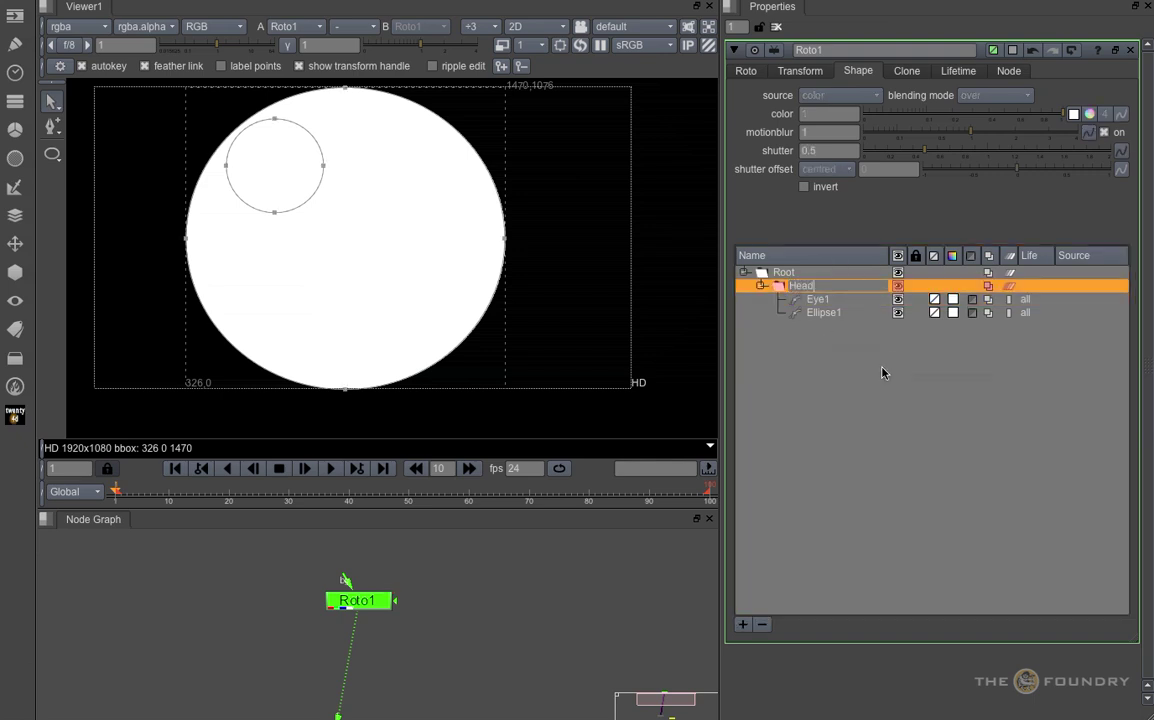
click(844, 535)
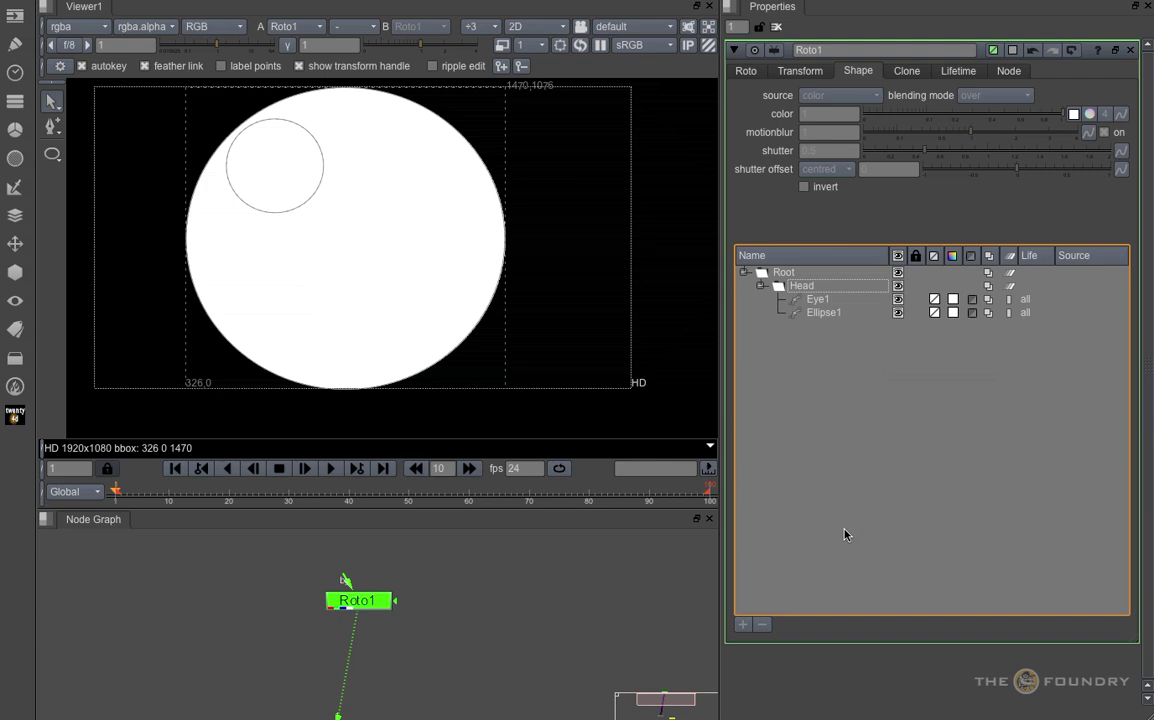
click(818, 300)
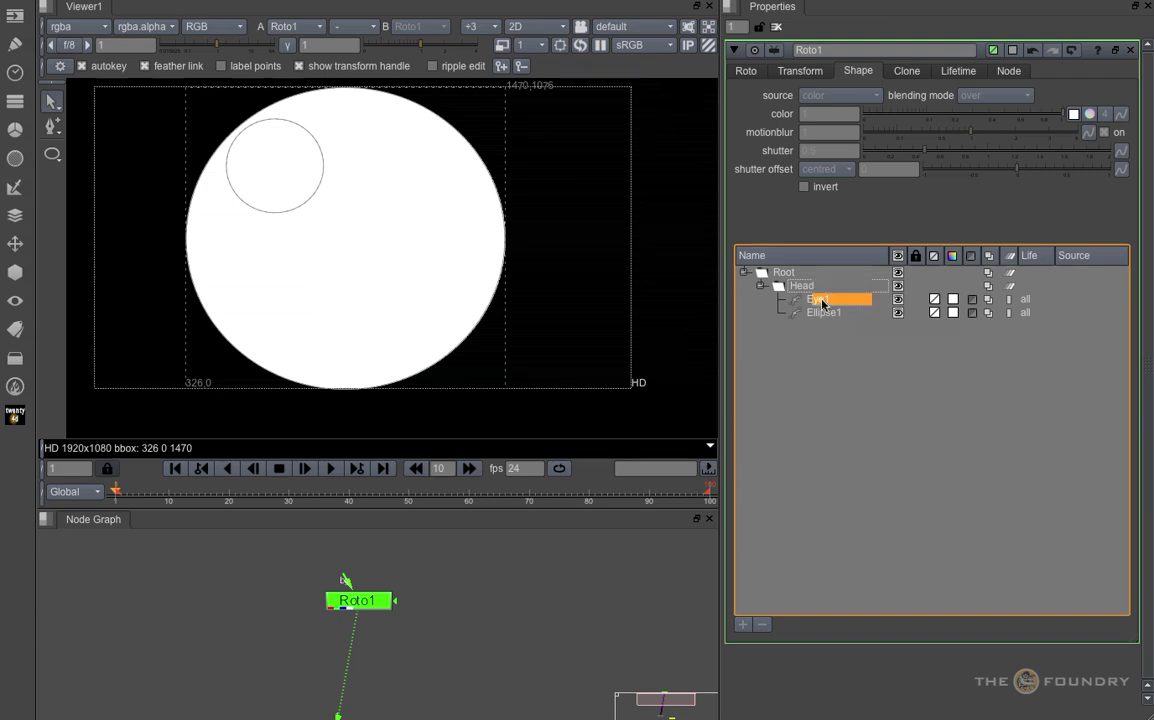
Duplicate Eye1 and move the copy, Eye2, to the face's upper-right
right_click(820, 300)
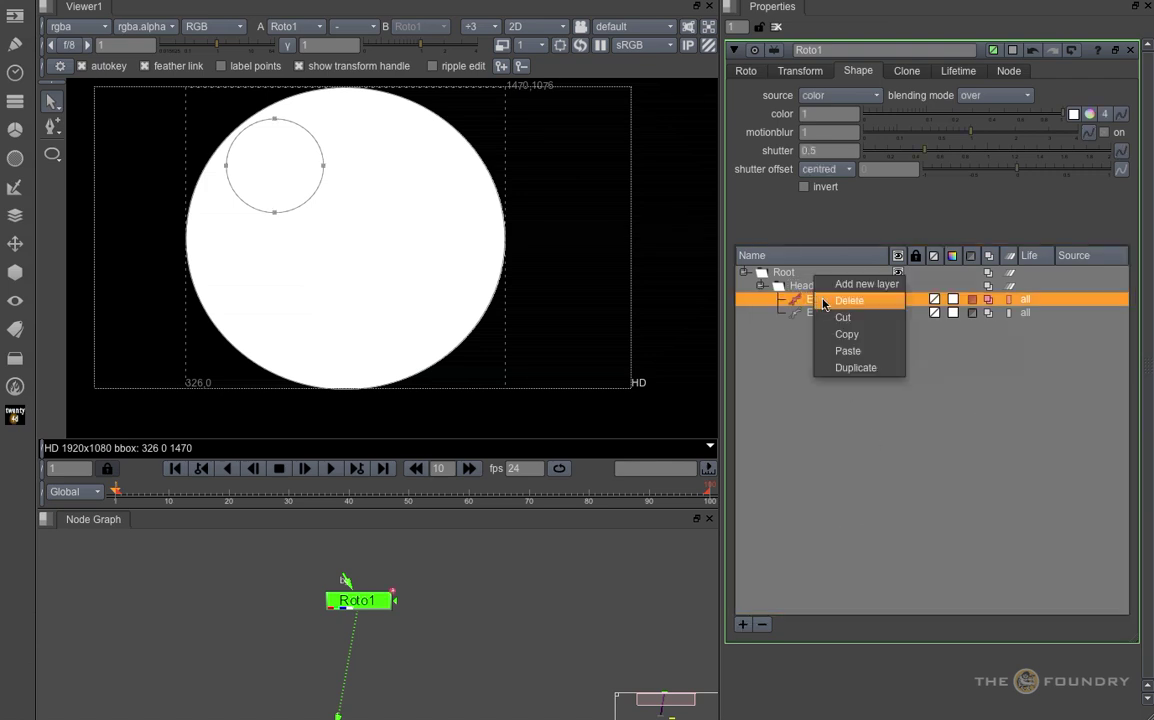
click(857, 368)
drag(357, 246, 212, 118)
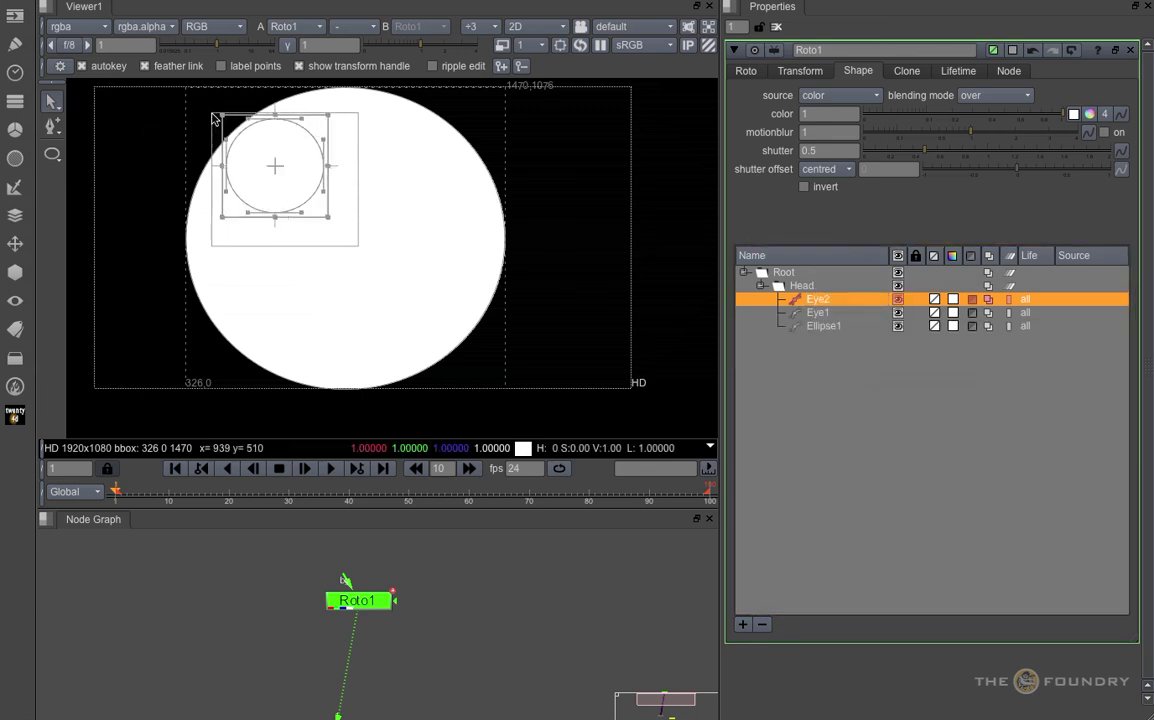
drag(274, 165, 406, 161)
Draw a wide flat mouth ellipse across the lower face
click(867, 447)
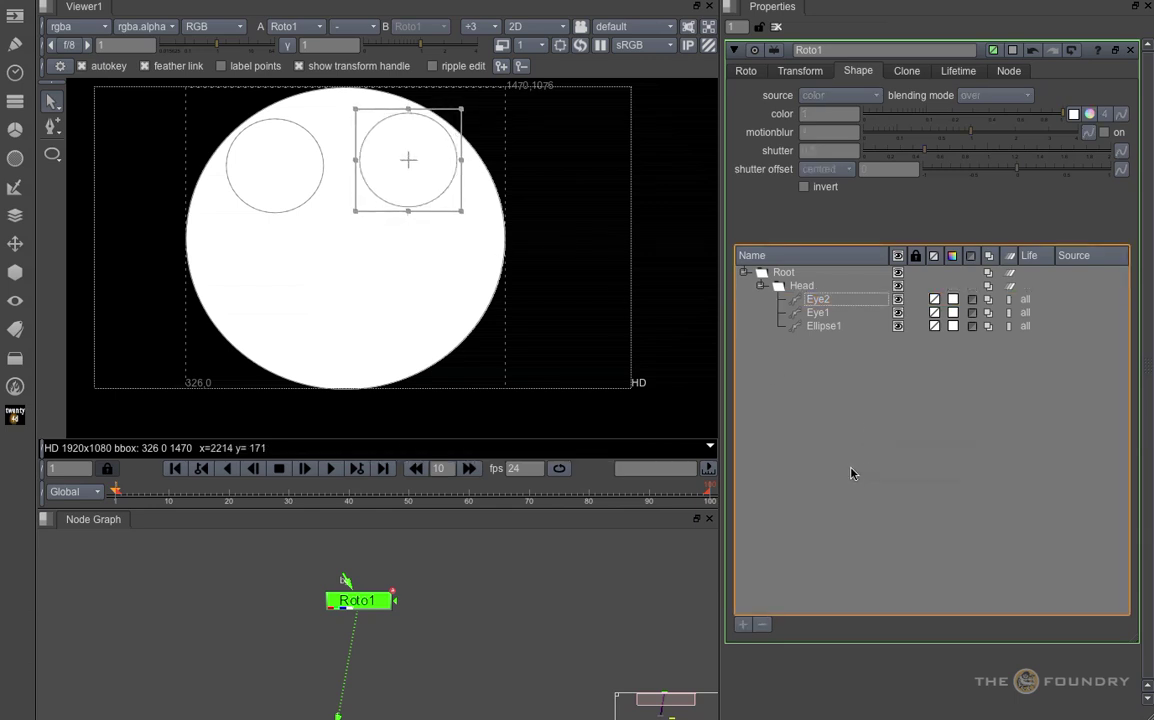
key(v)
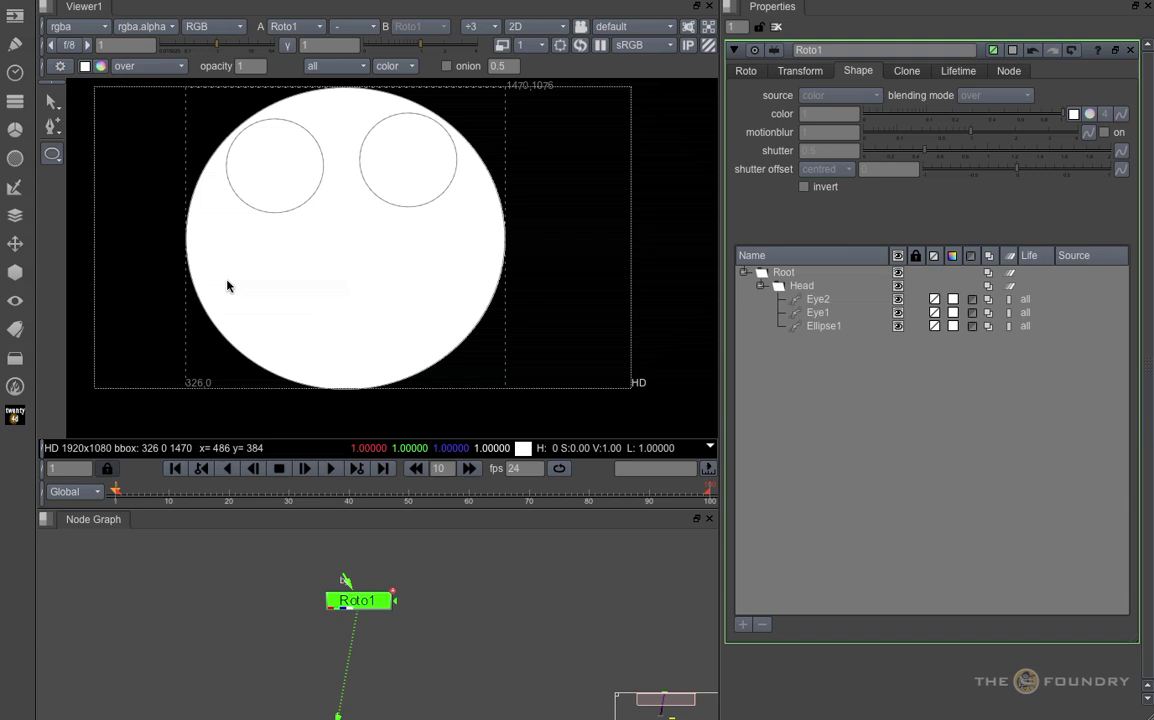
drag(215, 282, 474, 327)
Move the mouth ellipse Ellipse2 into the Head layer
key(q)
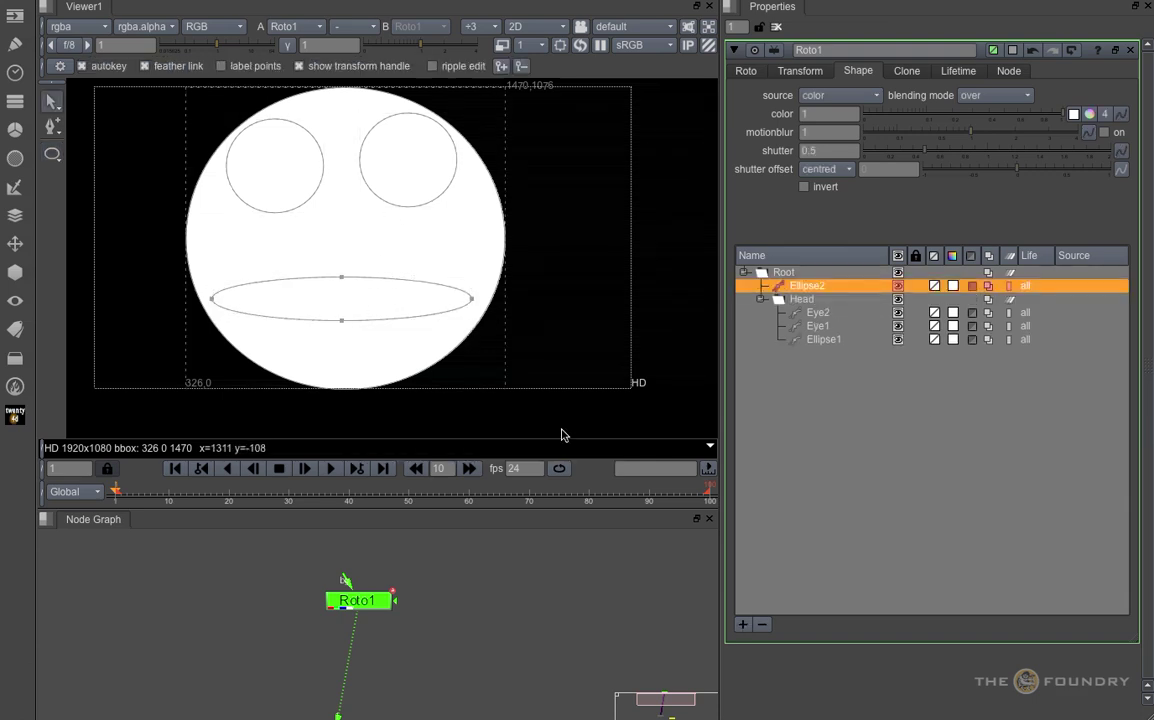
click(906, 459)
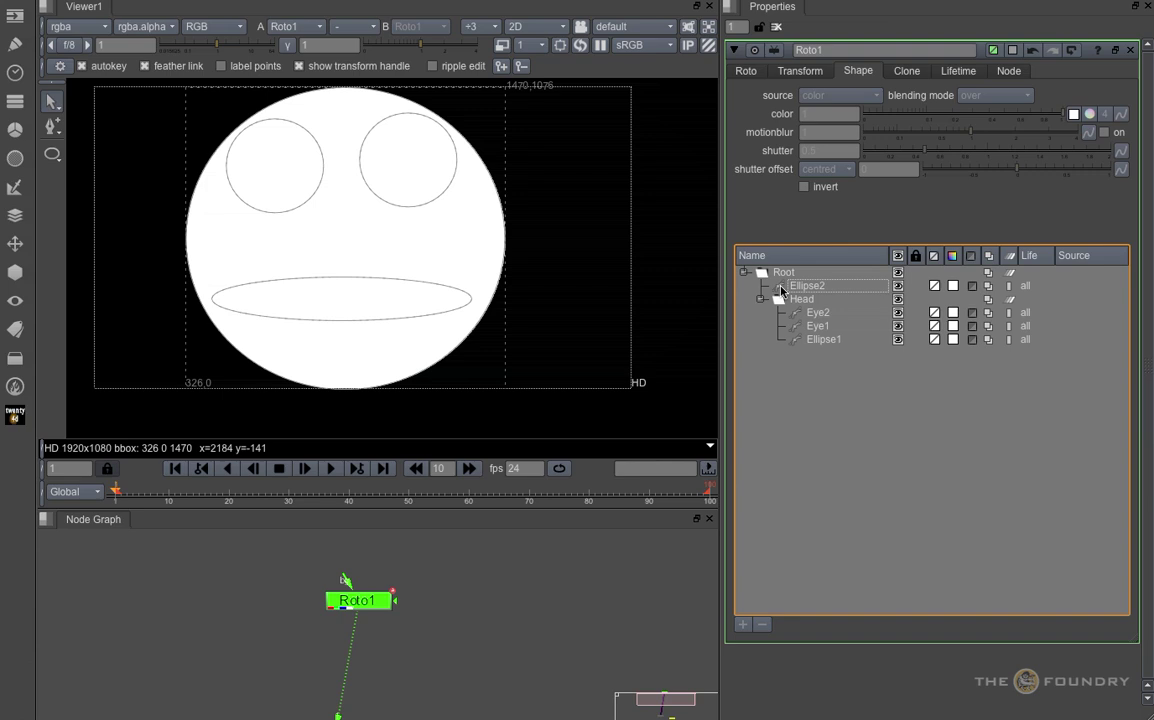
drag(780, 288, 826, 297)
click(827, 340)
Rename the mouth ellipse to Mouth
click(826, 300)
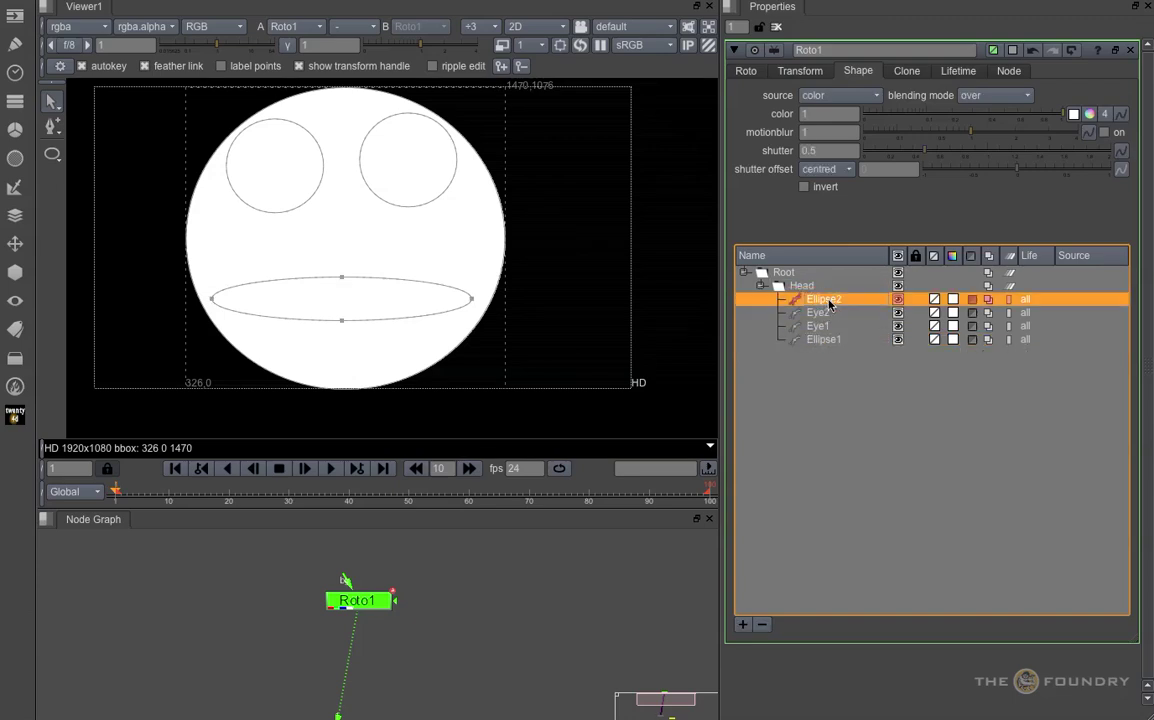
double_click(828, 300)
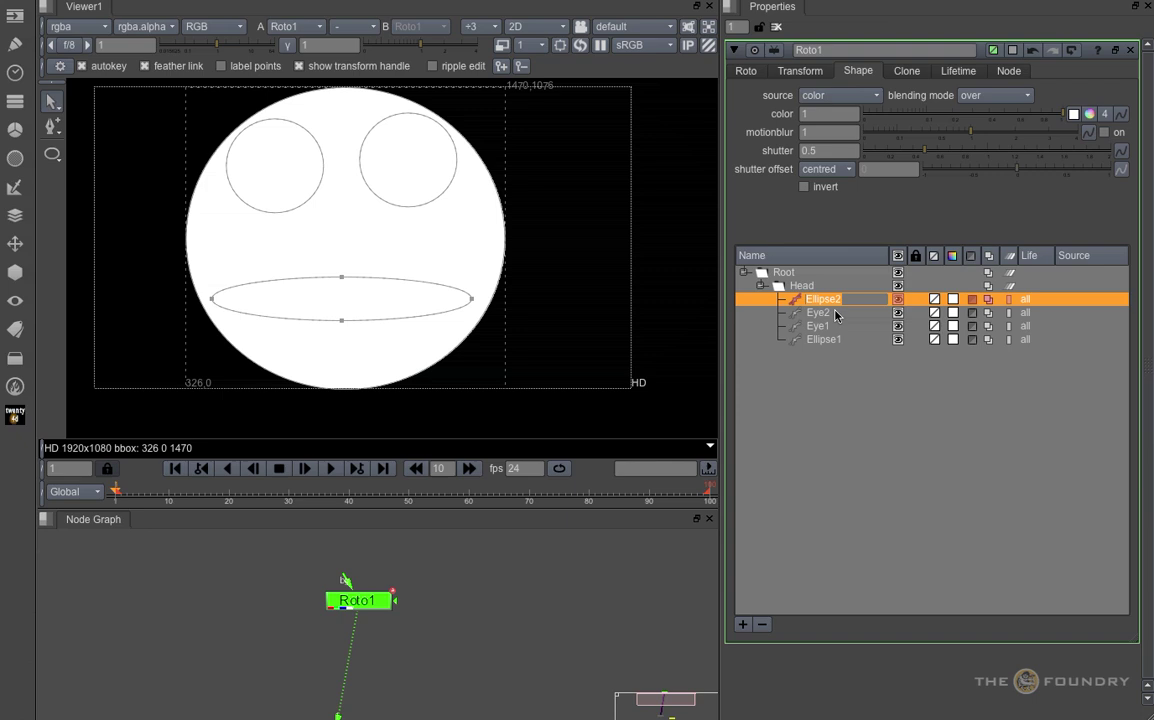
text(Mouth)
click(742, 374)
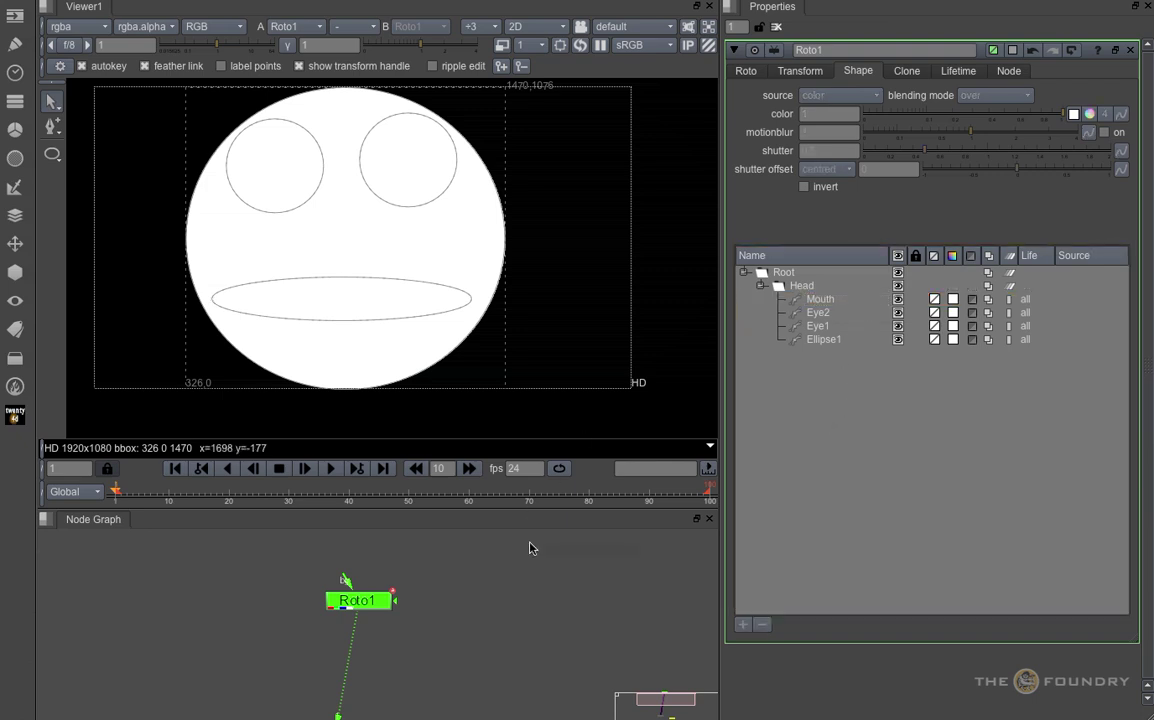
Turn Eye1 black with the colour slider and set Eye2's blending mode to from
click(818, 326)
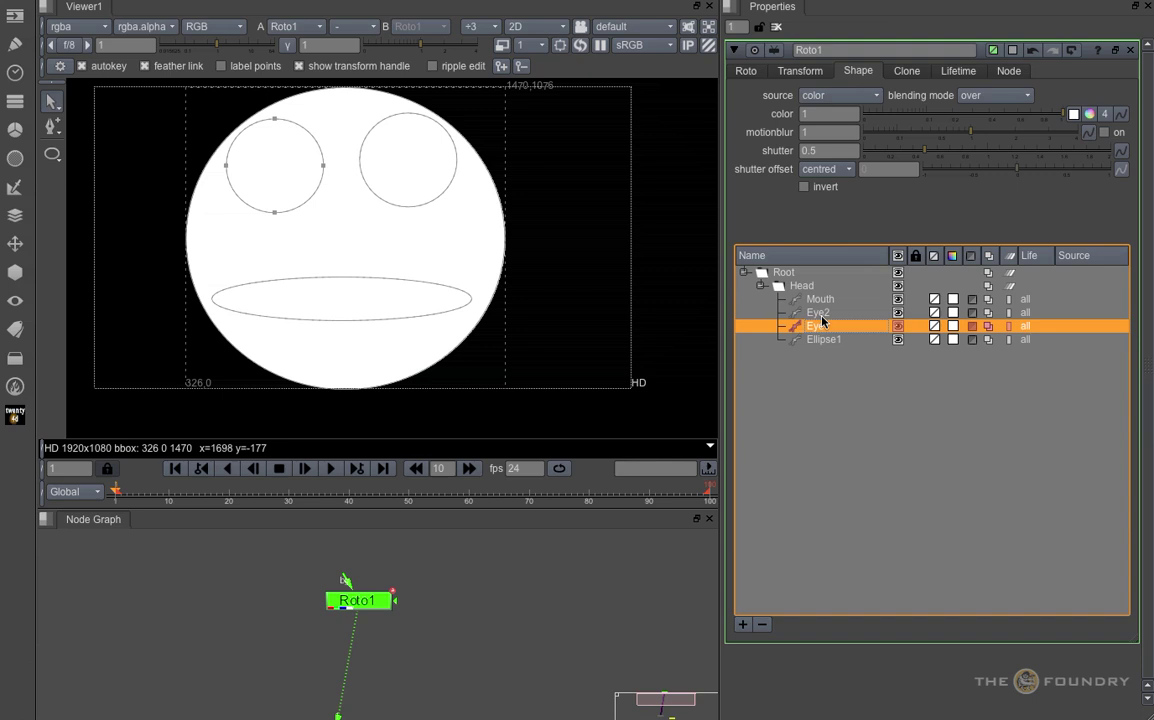
drag(1060, 119, 850, 115)
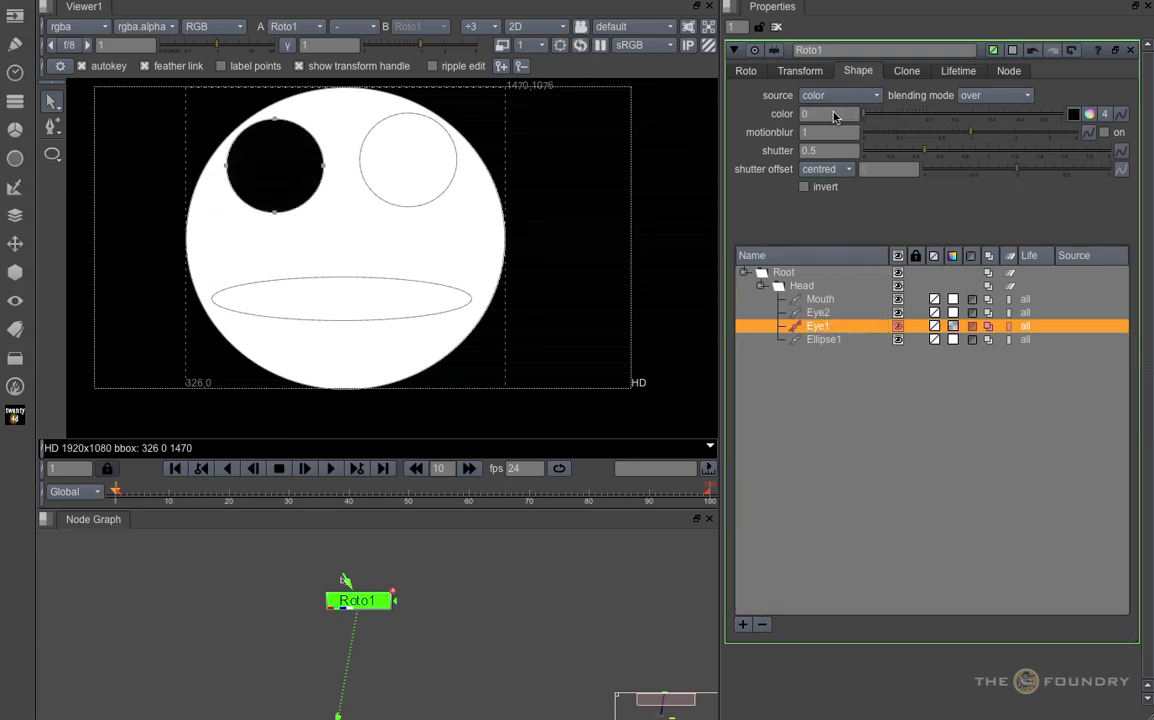
click(818, 313)
click(985, 98)
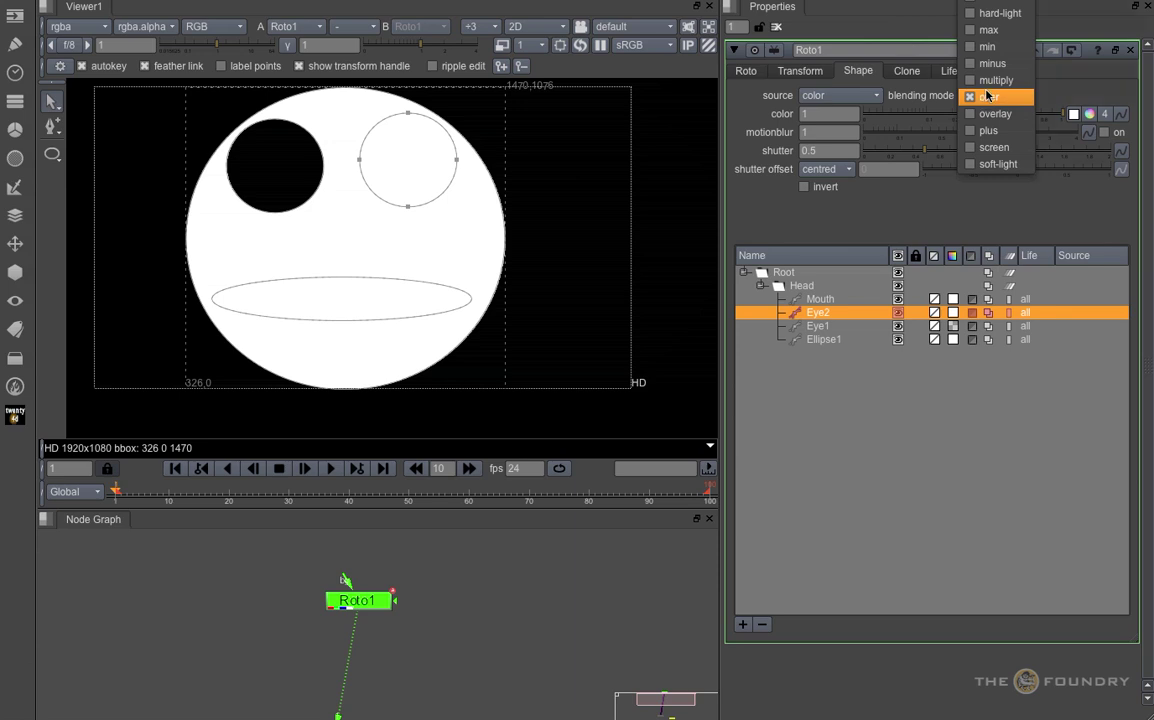
click(995, 8)
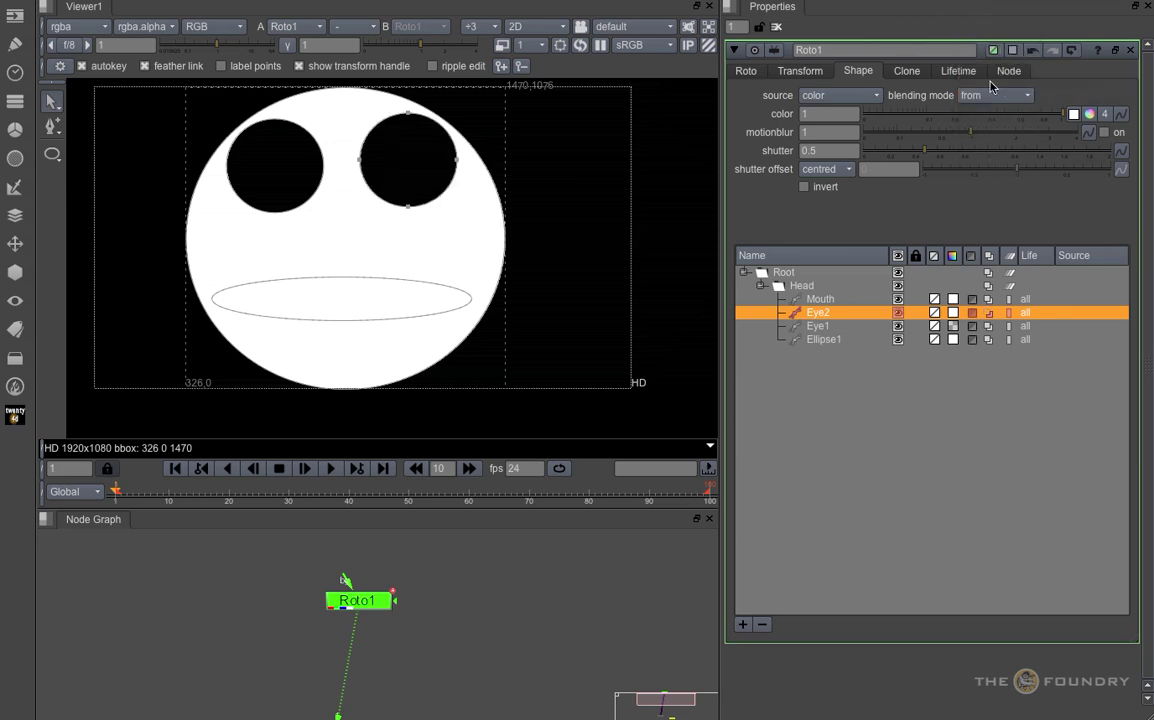
Set Mouth, Eye1 and Eye2 to black, trying overlay before returning to over blending
click(830, 301)
shift+click(826, 329)
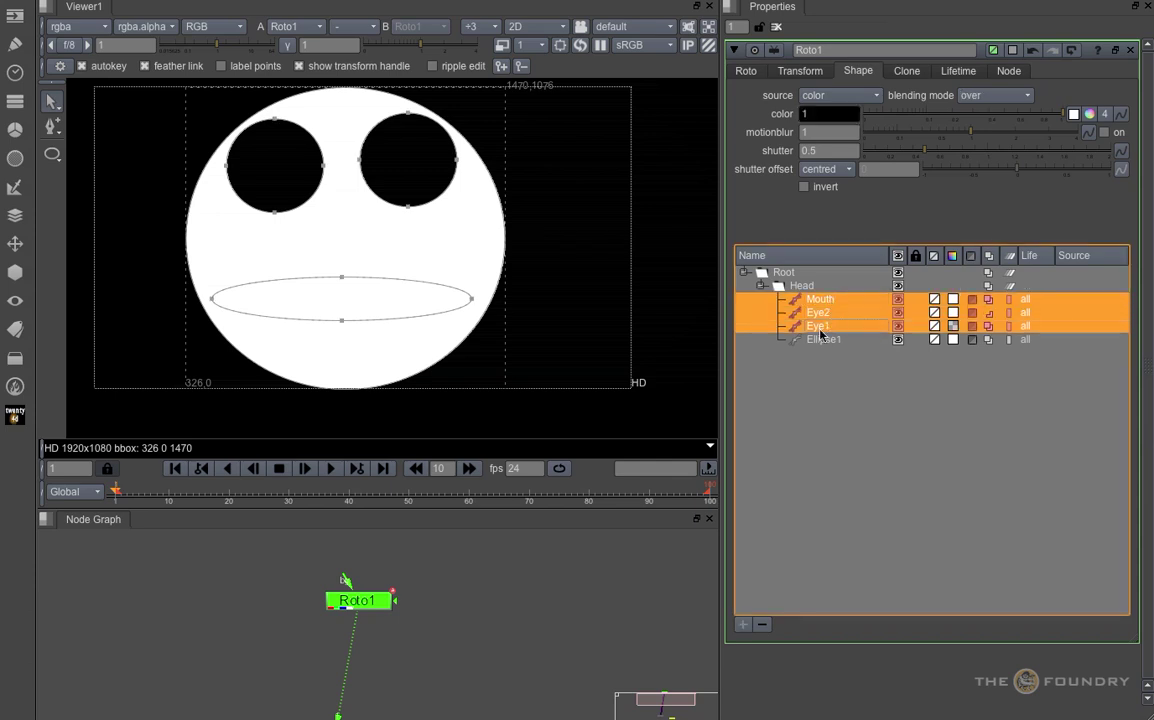
drag(1055, 124, 843, 118)
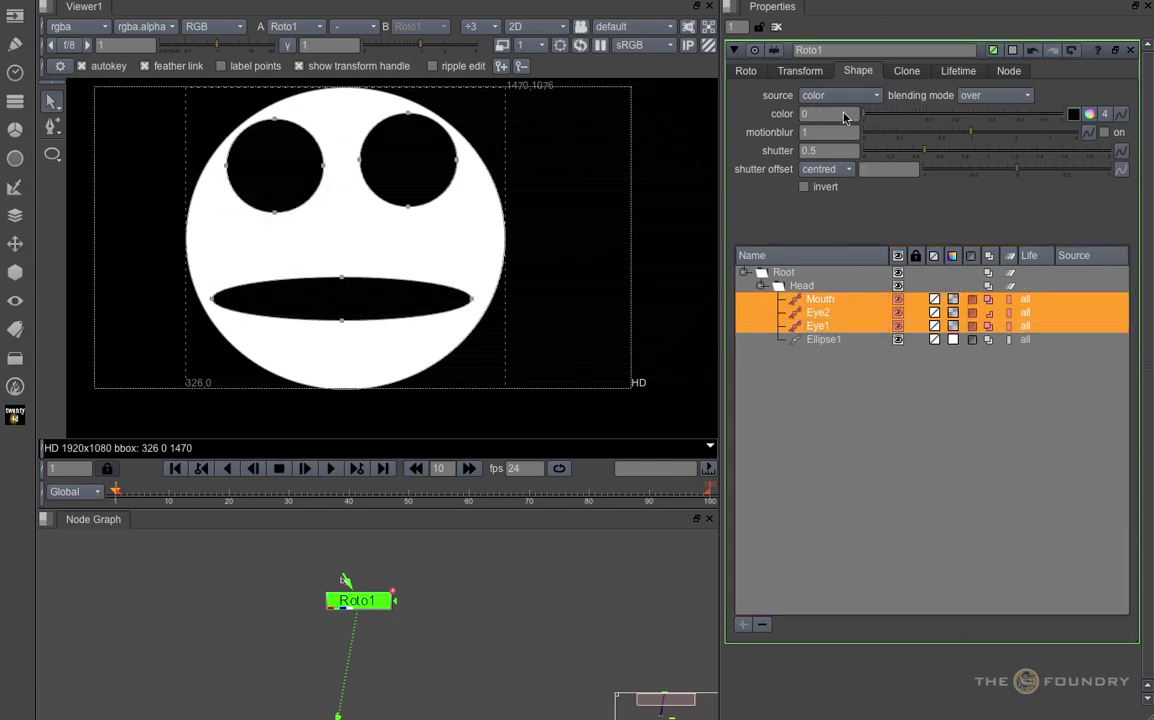
click(993, 96)
click(993, 113)
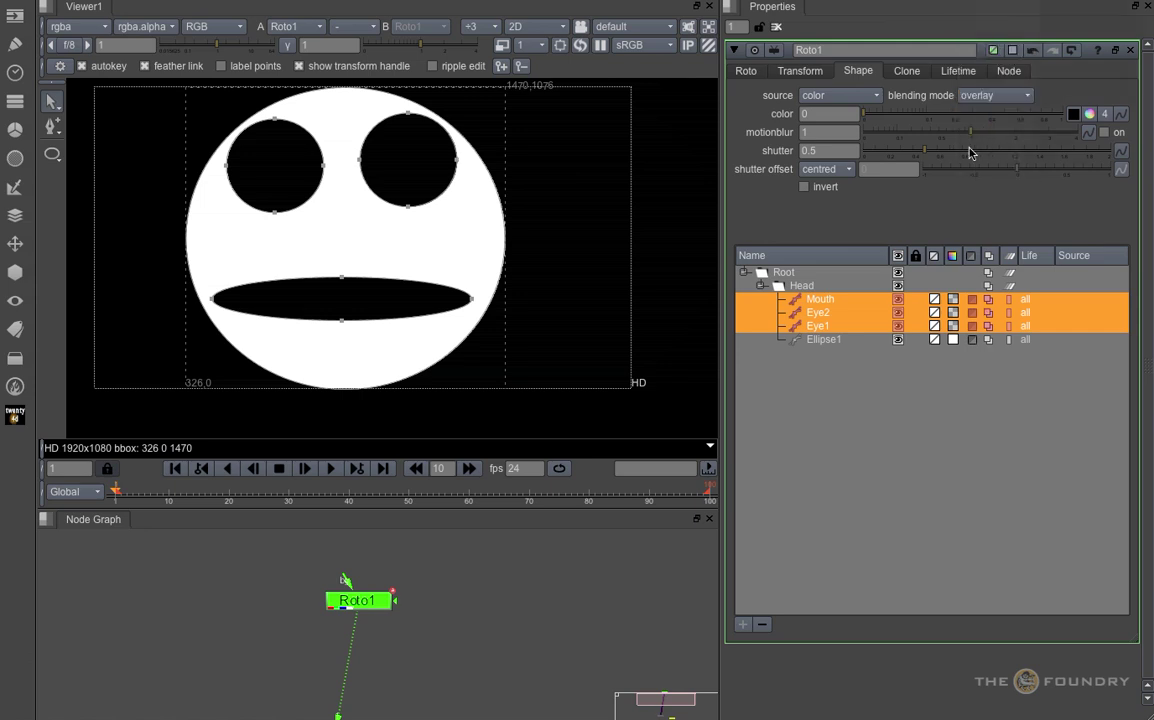
click(995, 97)
click(990, 80)
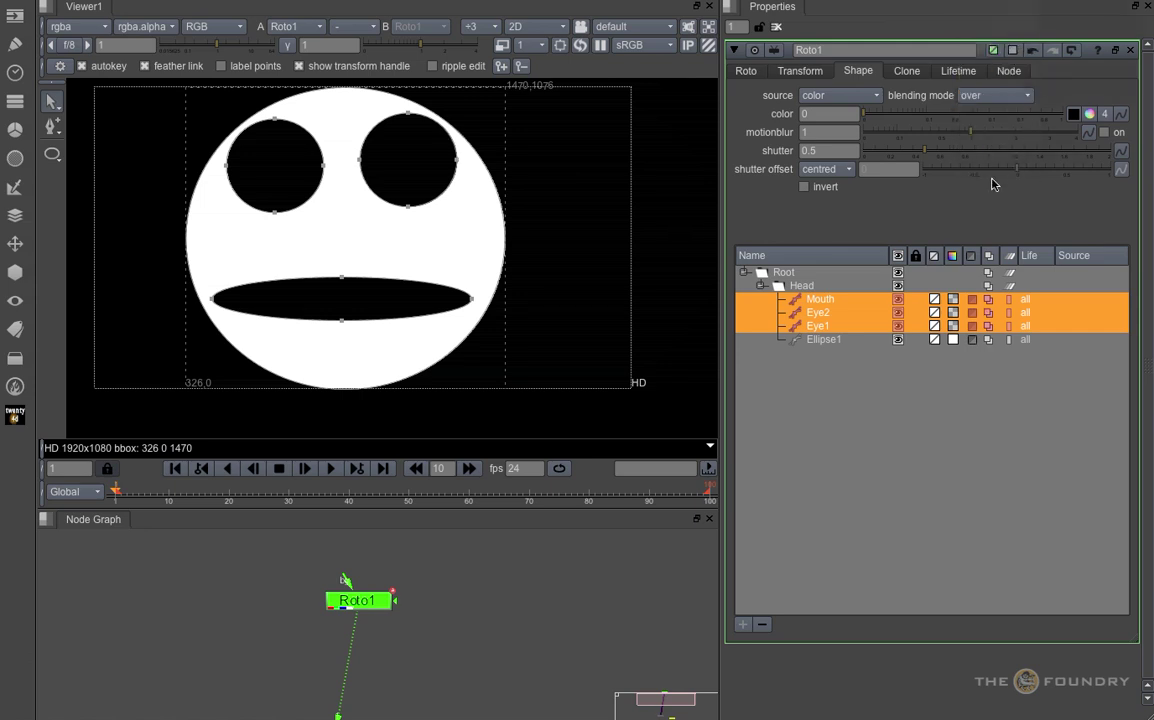
click(882, 383)
Select all the mouth's points and bend the mouth into a curved smile
click(300, 314)
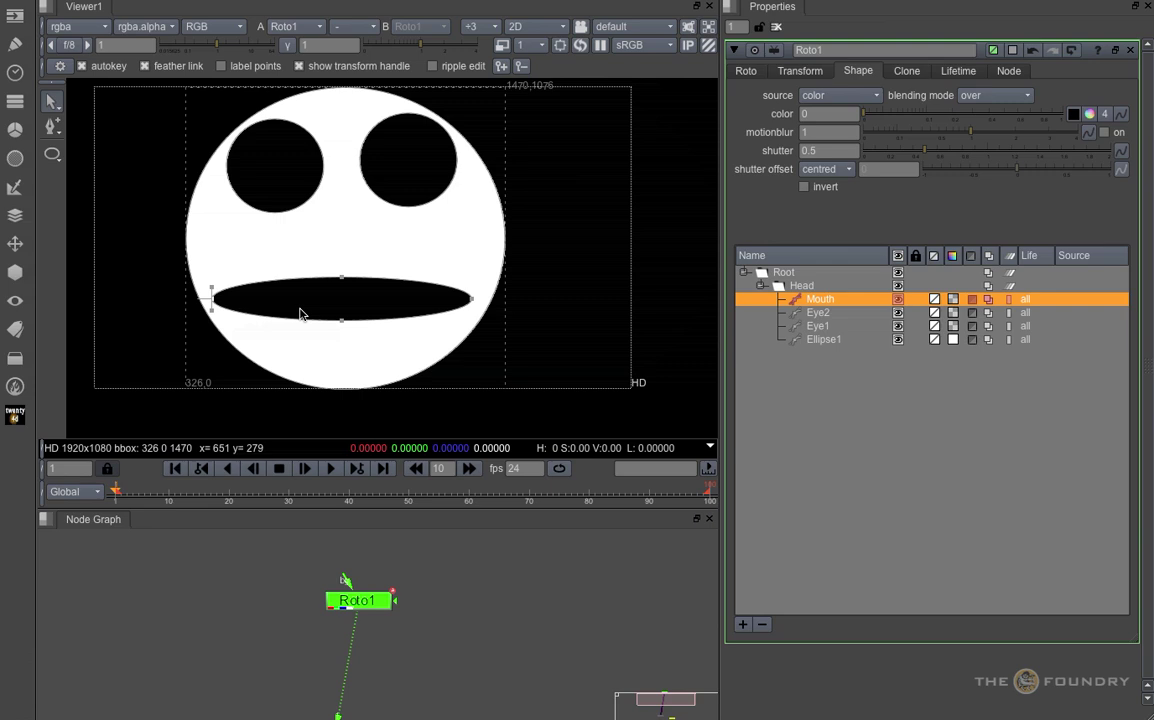
key(ctrl+a)
drag(348, 296, 343, 247)
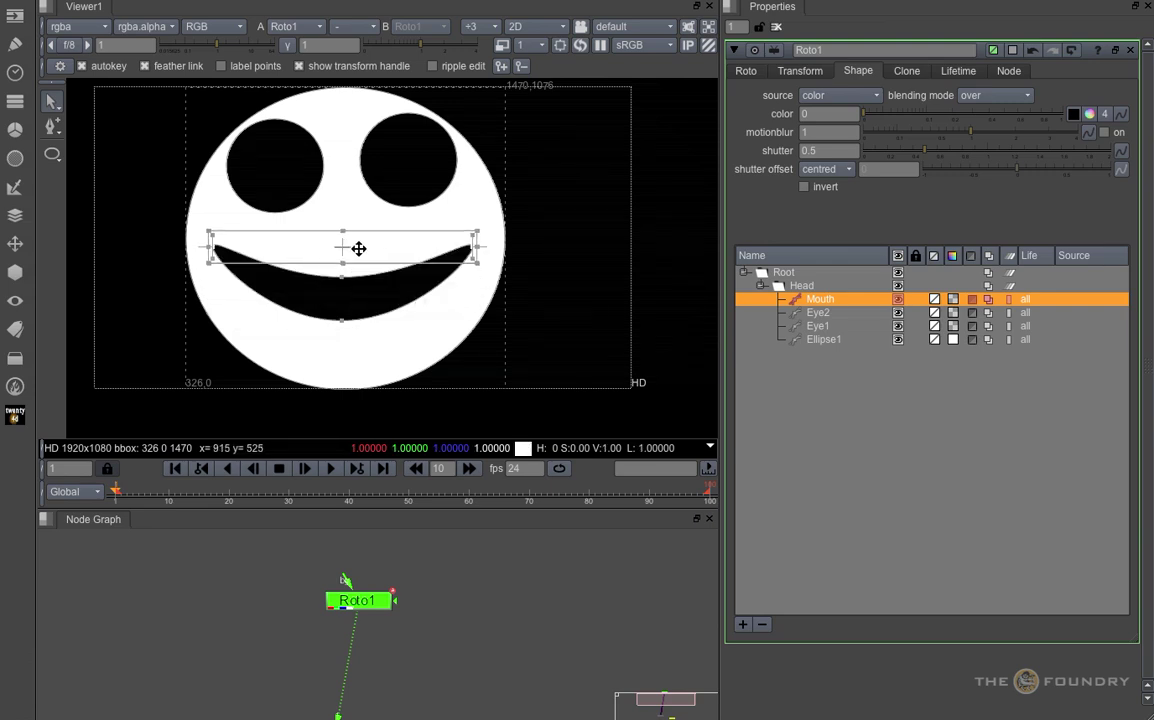
Draw a rectangle near the frame centre, then enlarge and stretch it horizontally
click(484, 359)
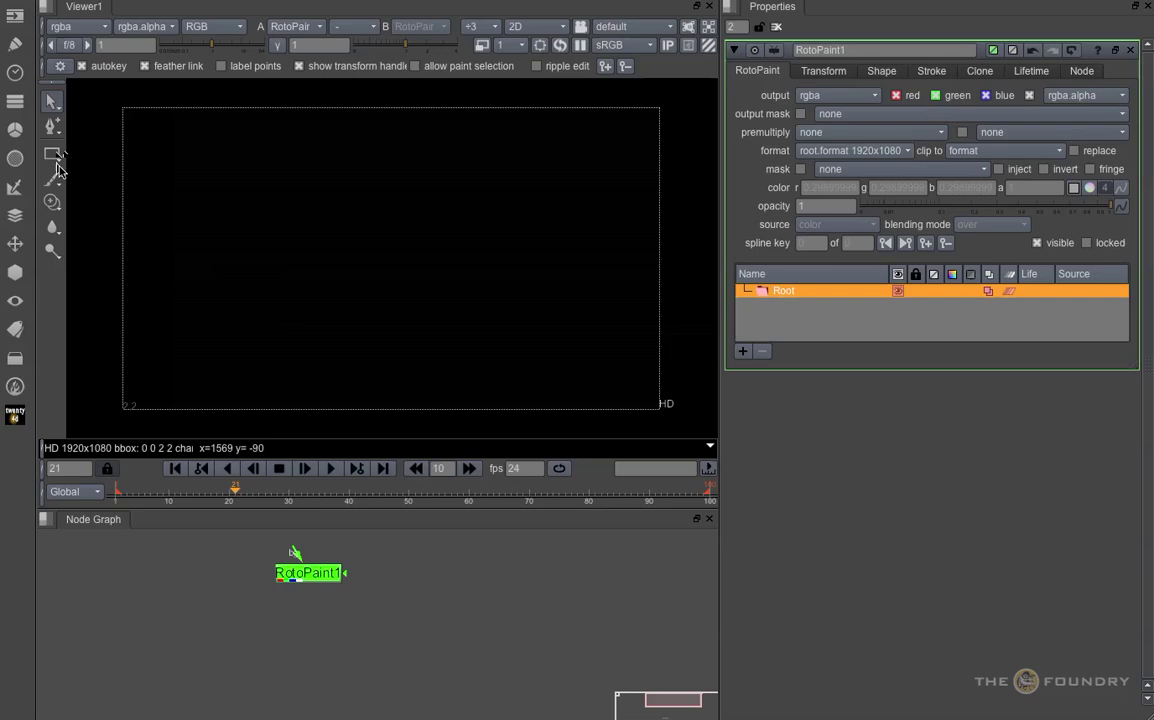
click(54, 157)
drag(316, 191, 442, 318)
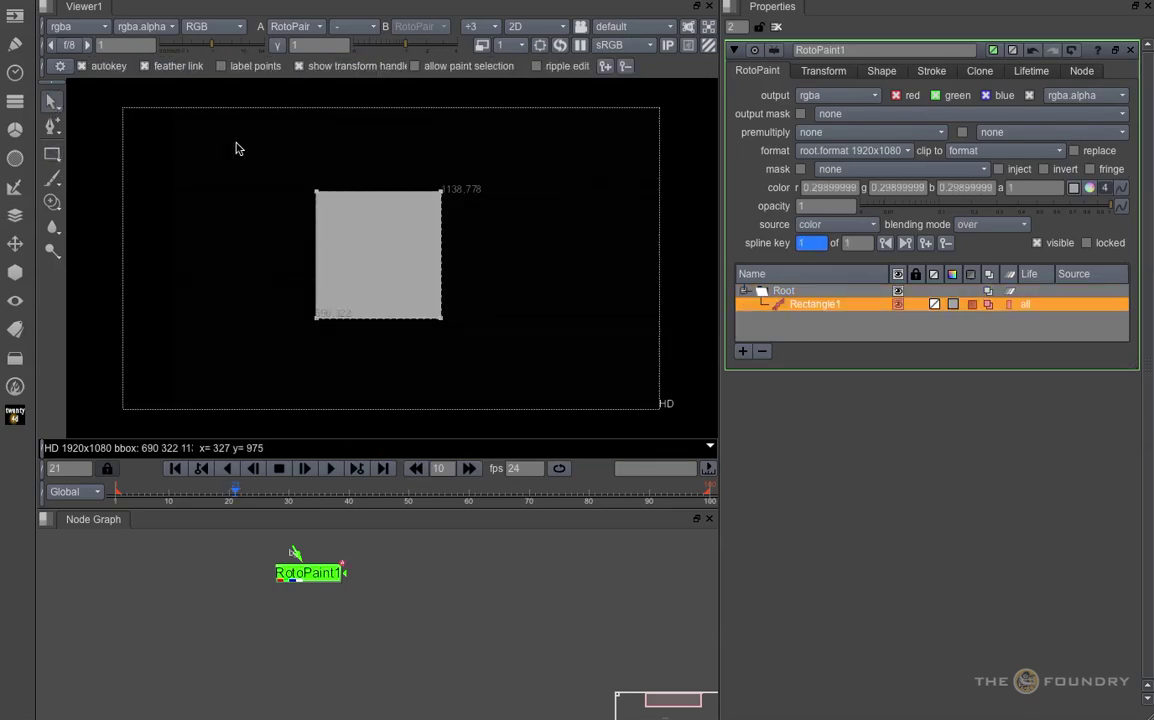
drag(262, 156, 498, 390)
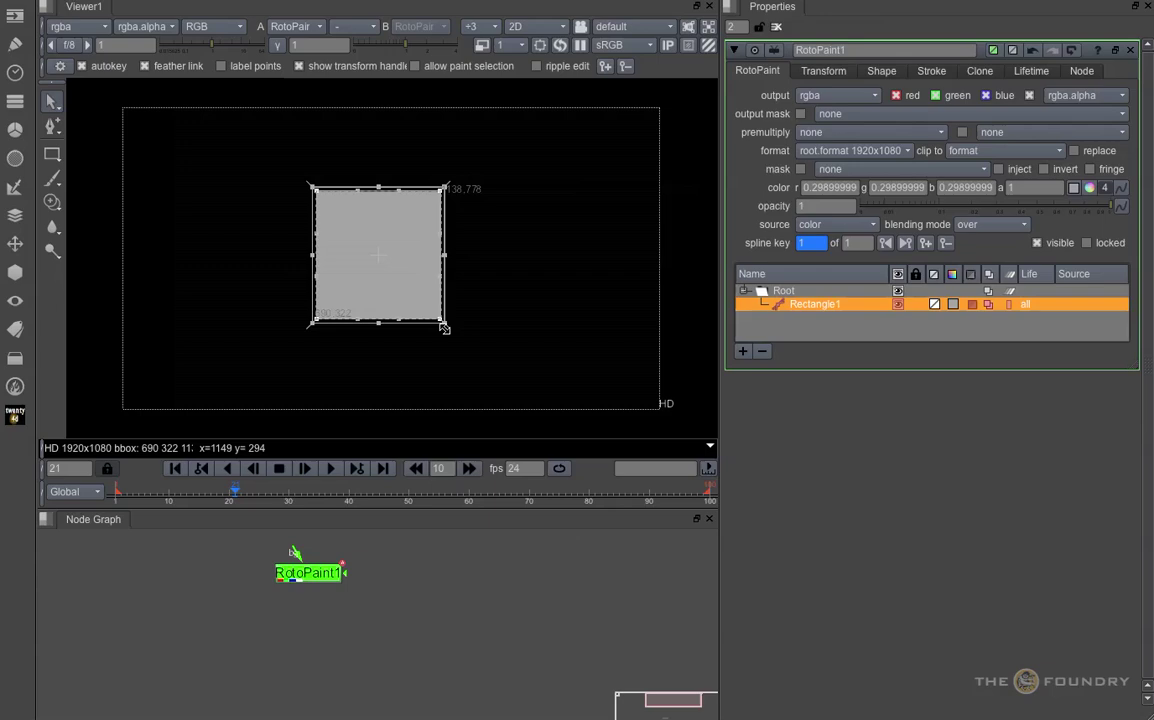
drag(444, 328, 460, 341)
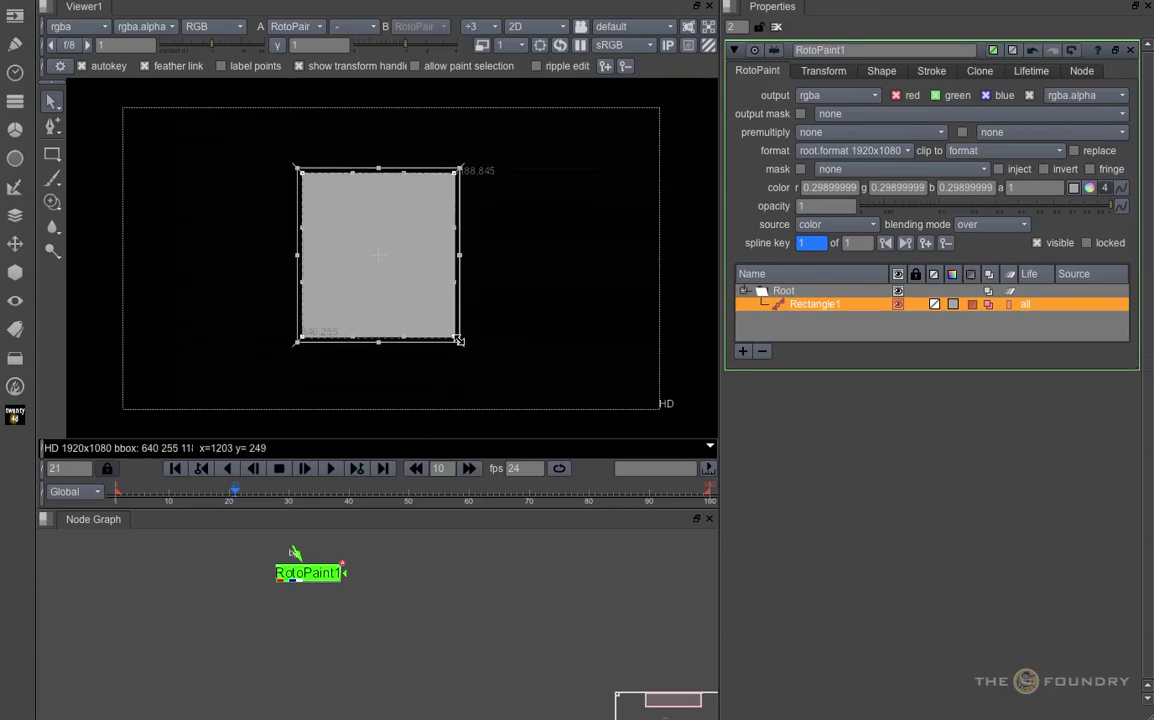
click(824, 72)
drag(399, 255, 420, 299)
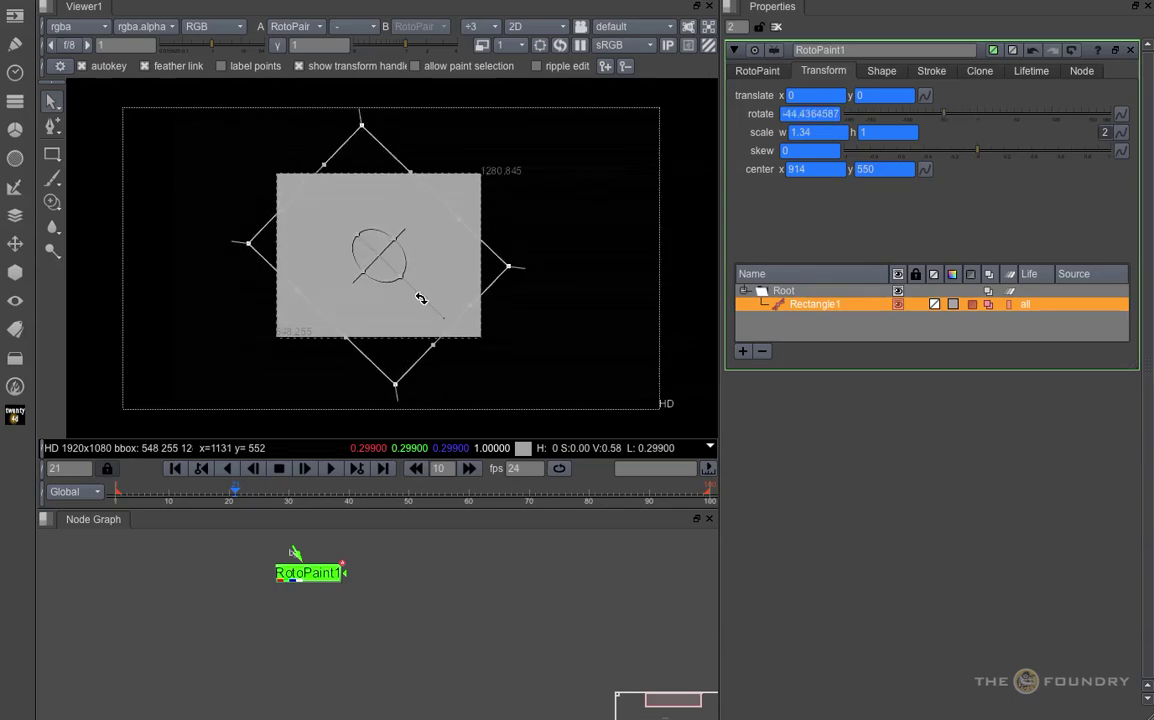
Put Rectangle1 inside a new Layer1 and rotate the layer into a diamond
click(743, 353)
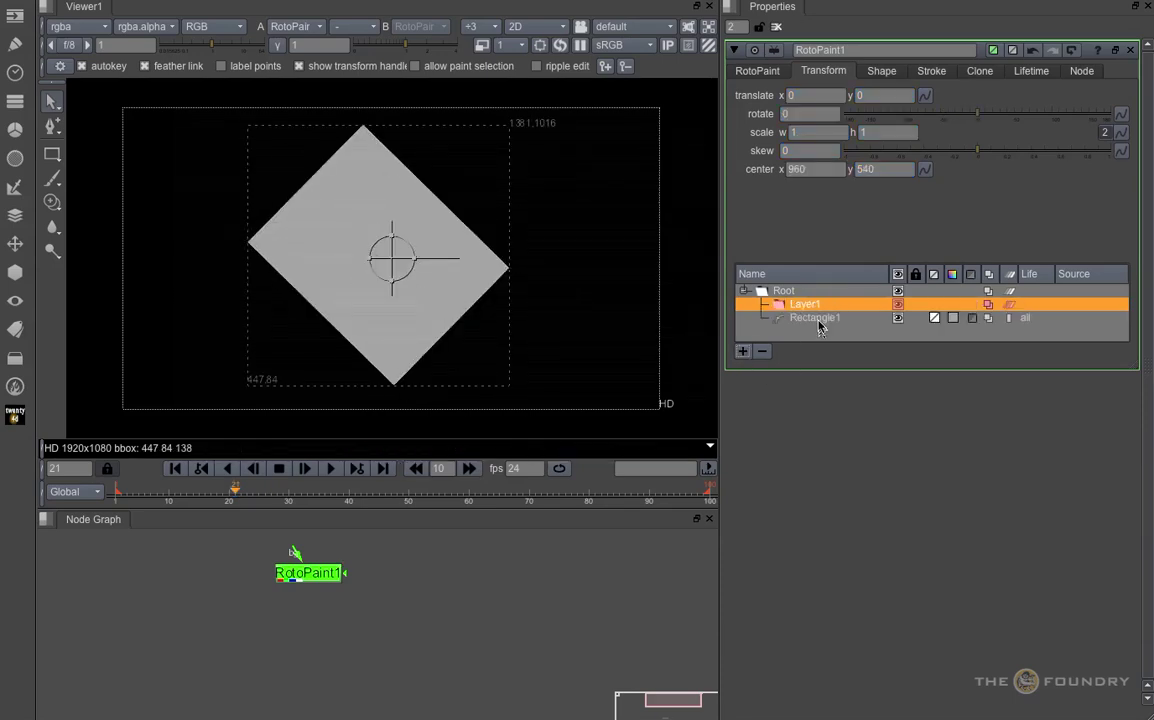
drag(751, 318, 808, 305)
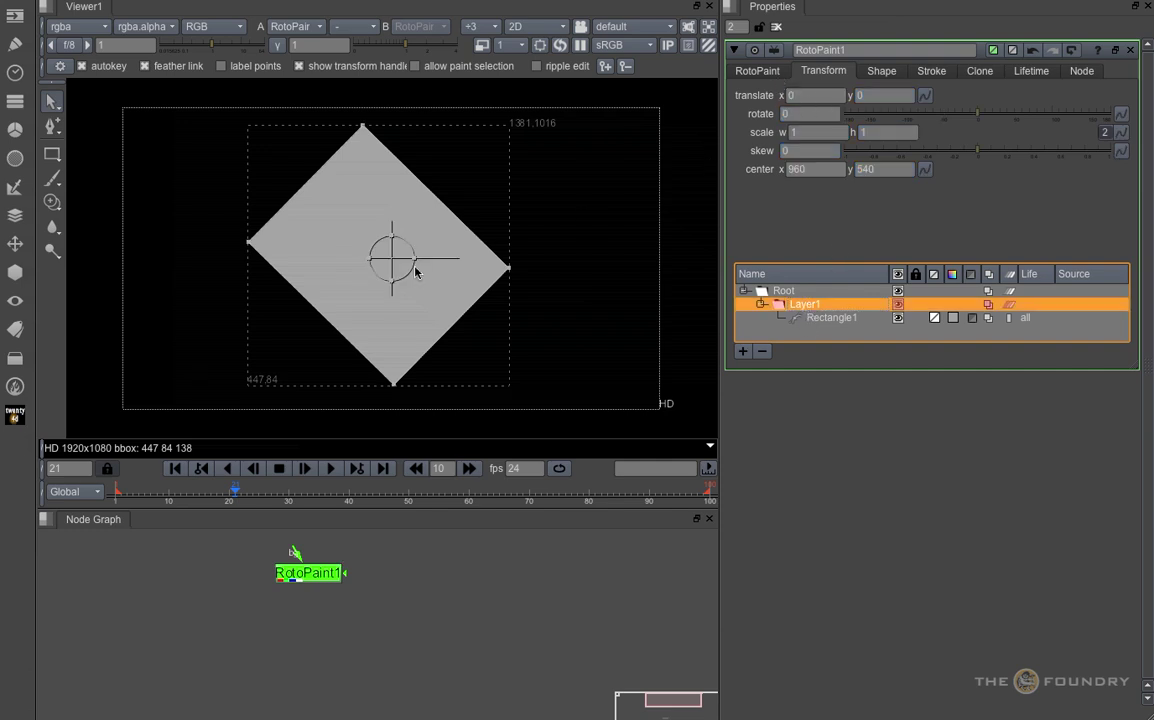
drag(430, 258, 425, 225)
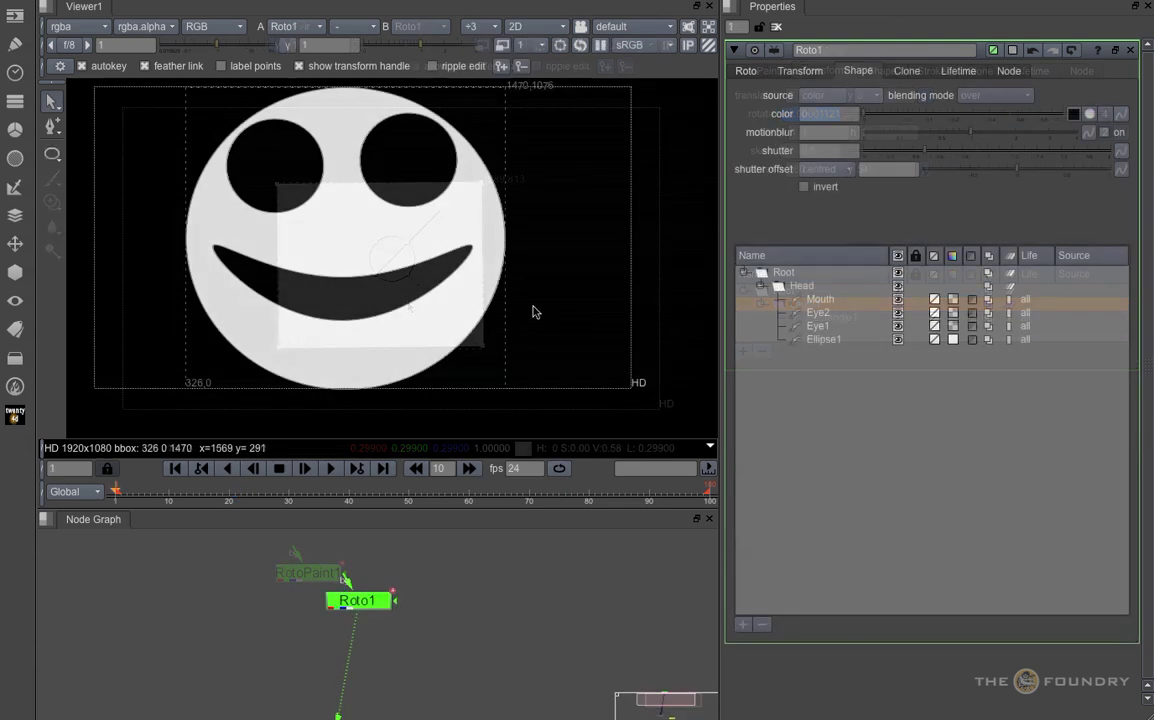
Key the Head layer at frame 1 with uniform scale 0.72 and rotate 22
click(812, 286)
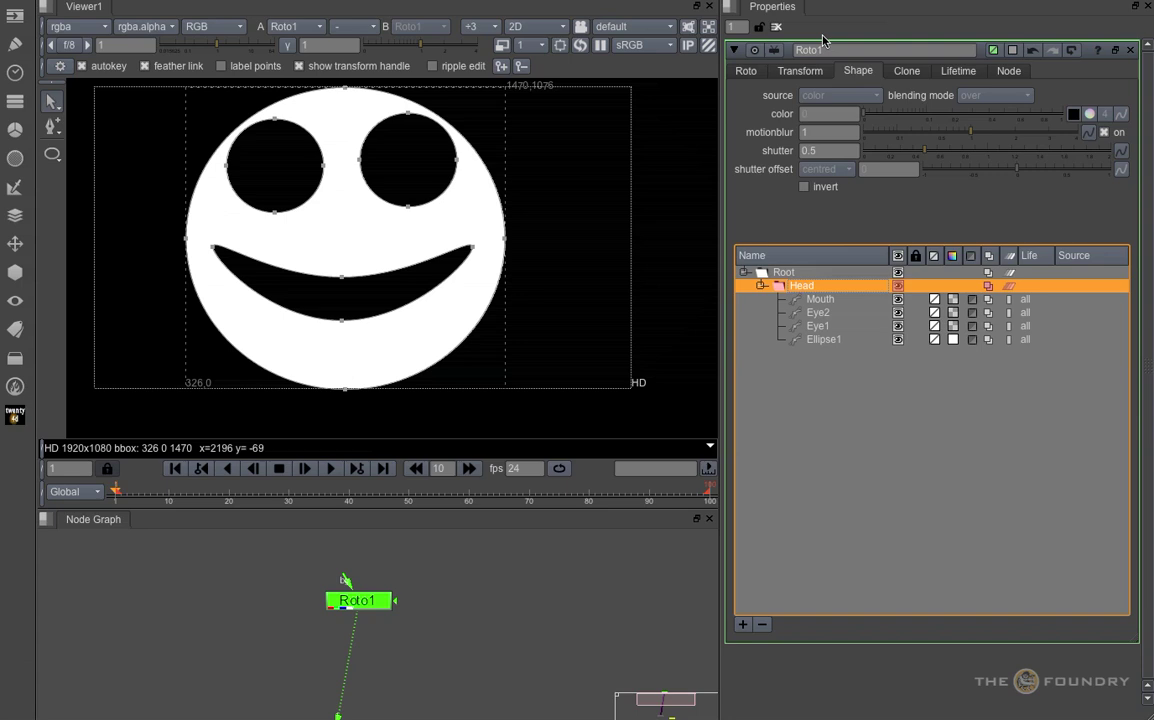
click(801, 72)
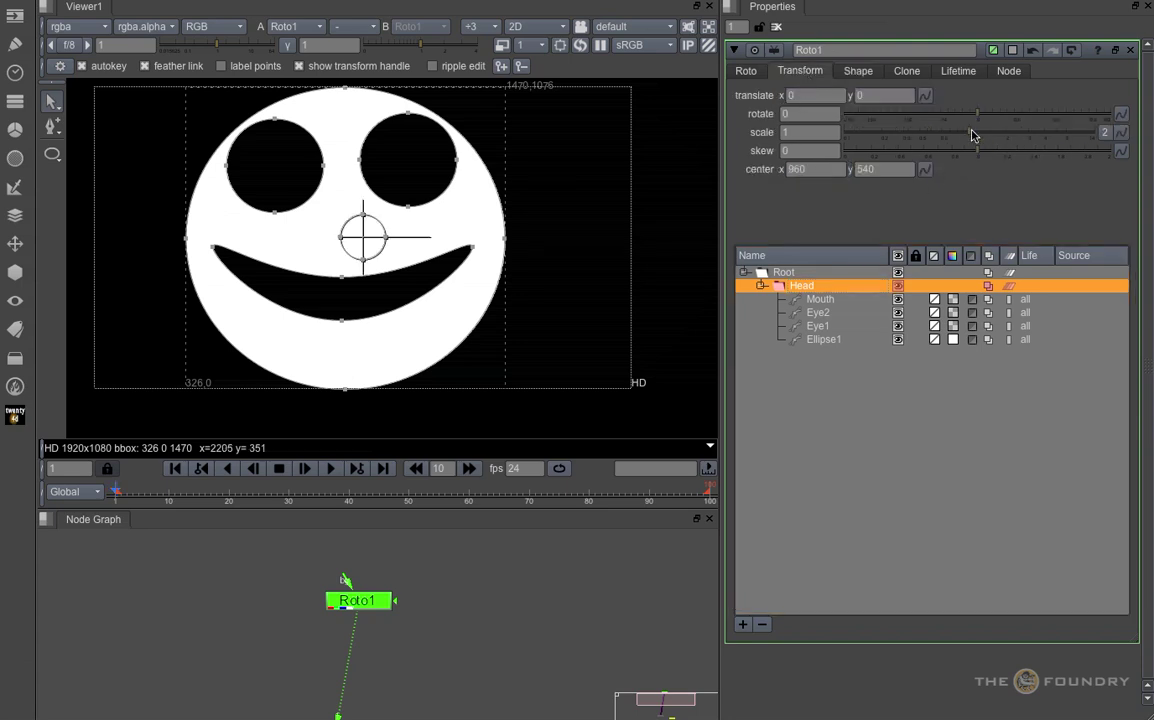
mouse_move(974, 135)
mouse_down()
mouse_move(940, 150)
mouse_move(966, 118)
mouse_move(955, 122)
mouse_move(993, 124)
mouse_up()
click(1103, 133)
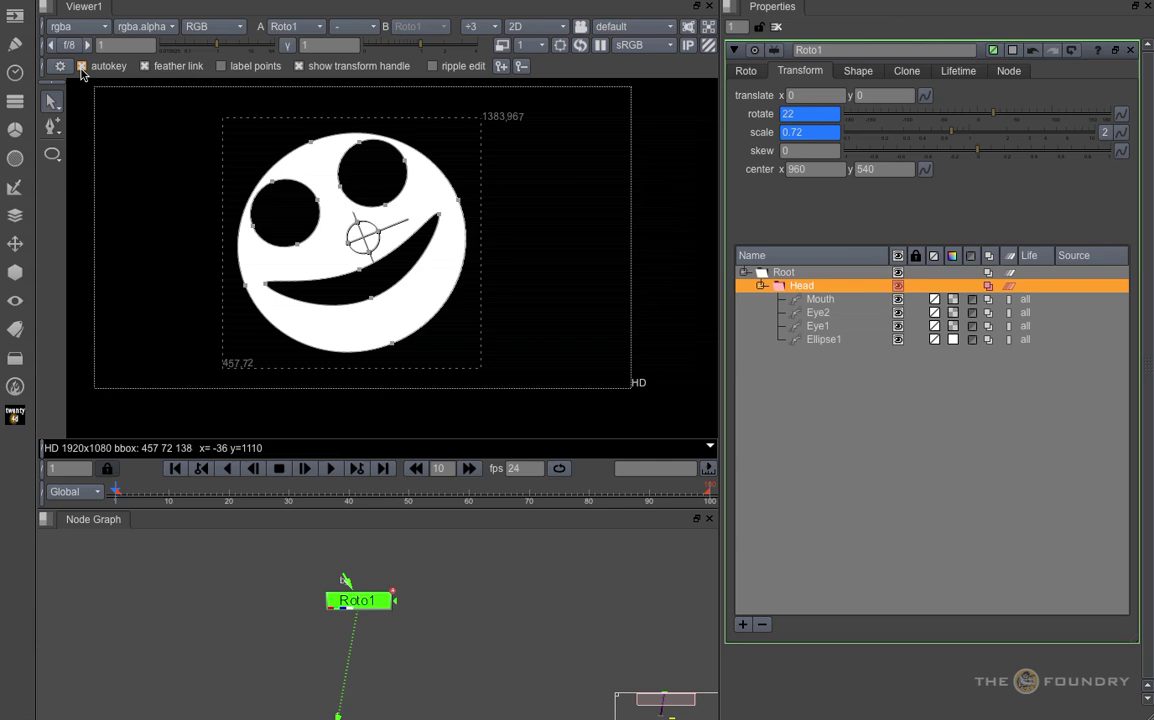
At frame 20, set Head to rotate -38 and scale 0.43, then scrub the animation
drag(212, 491, 229, 491)
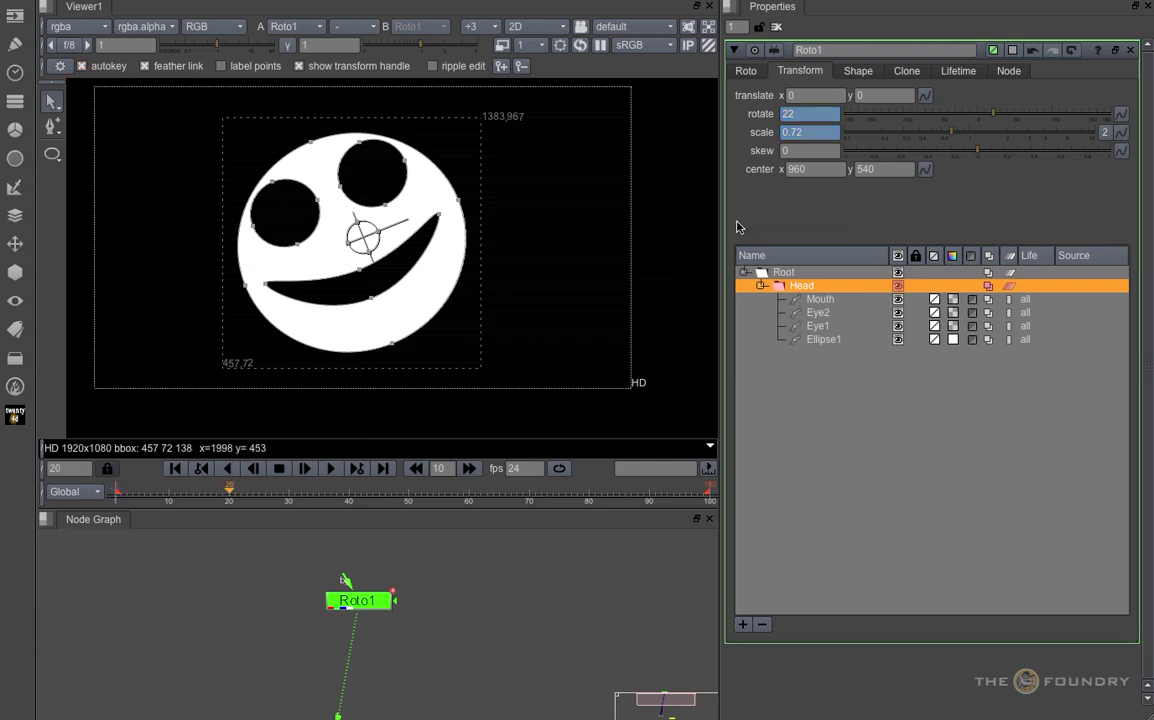
drag(1010, 119, 922, 135)
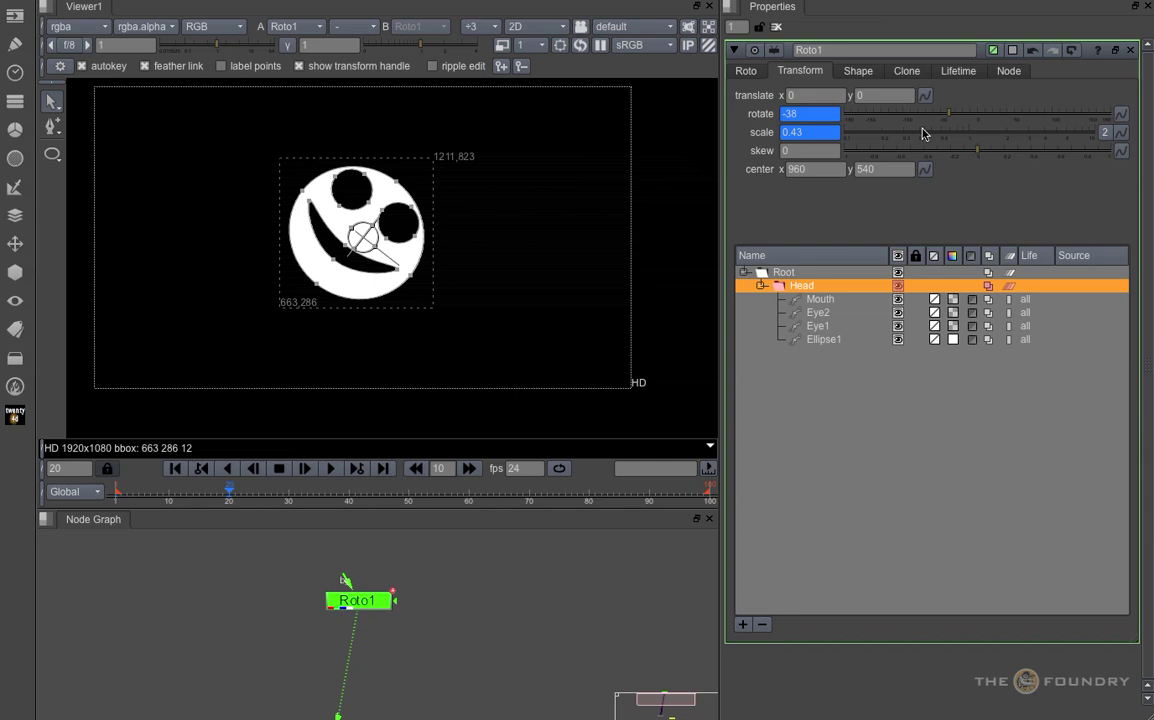
drag(116, 493, 277, 512)
click(253, 468)
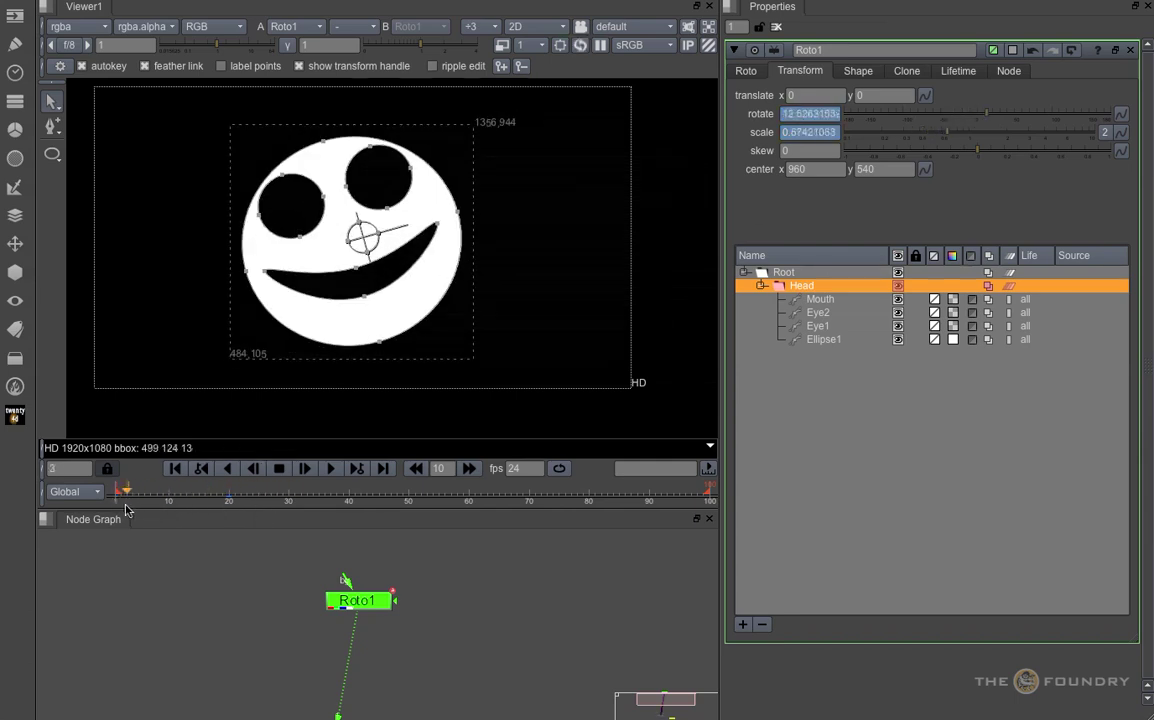
Key the Mouth's translate at 23.65, -171.34 on frame 1 and 18.59, 70.65 on frame 20
click(839, 300)
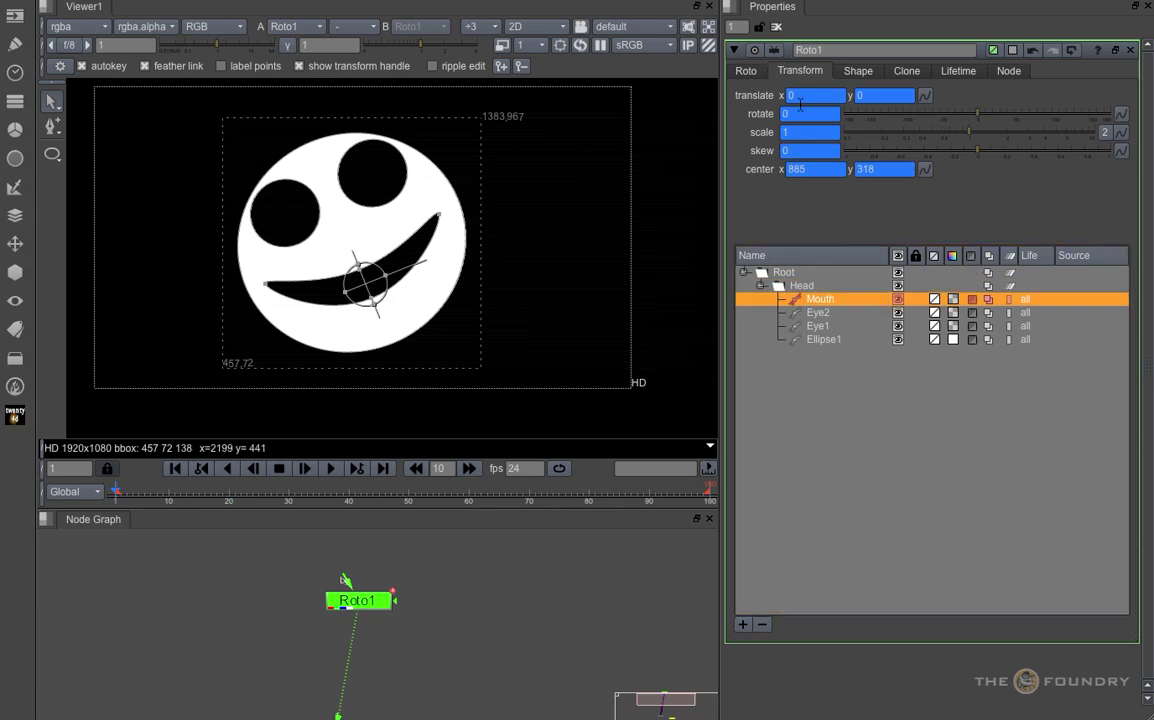
drag(364, 285, 381, 319)
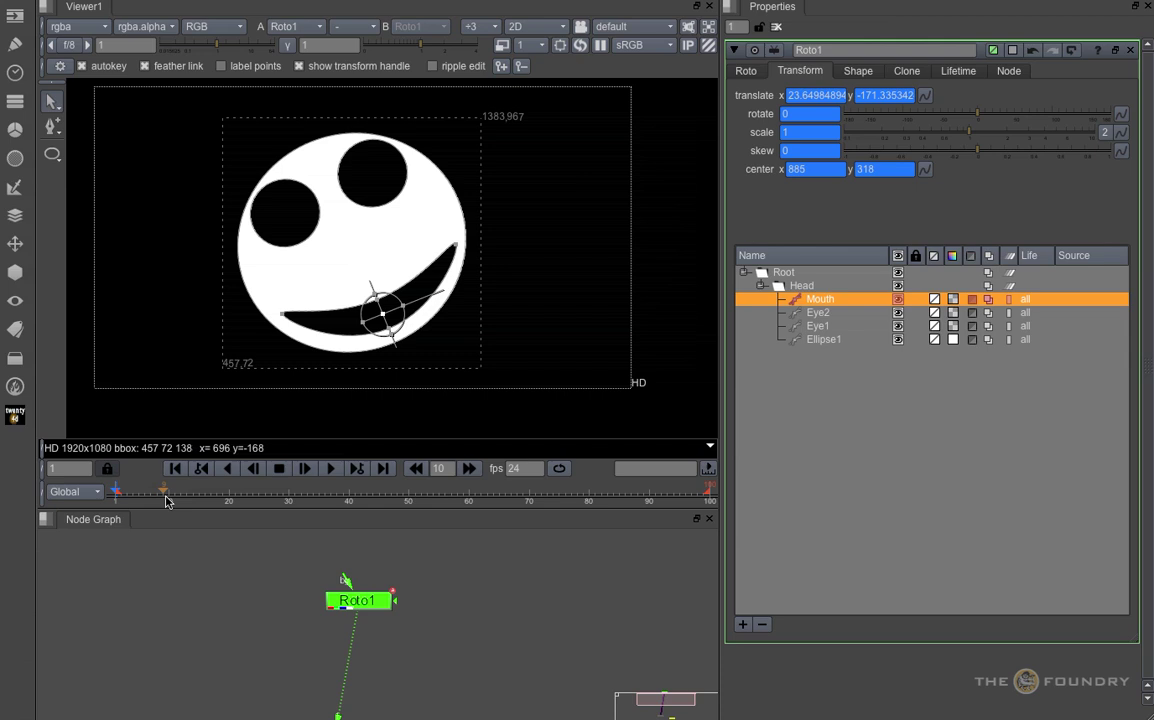
click(227, 503)
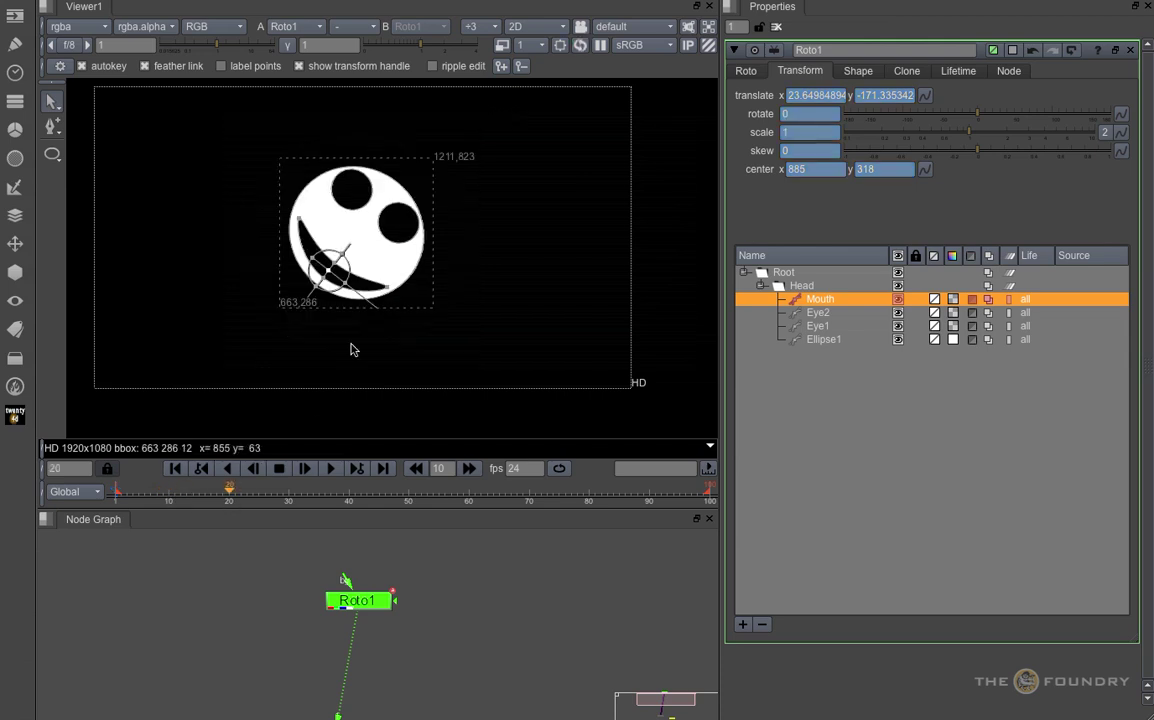
drag(326, 270, 347, 244)
mouse_move(118, 498)
mouse_down()
mouse_move(233, 505)
mouse_move(117, 505)
mouse_up()
drag(263, 277, 396, 355)
Select the Ellipse1 face outline in the curves list and lock it against edits
click(304, 283)
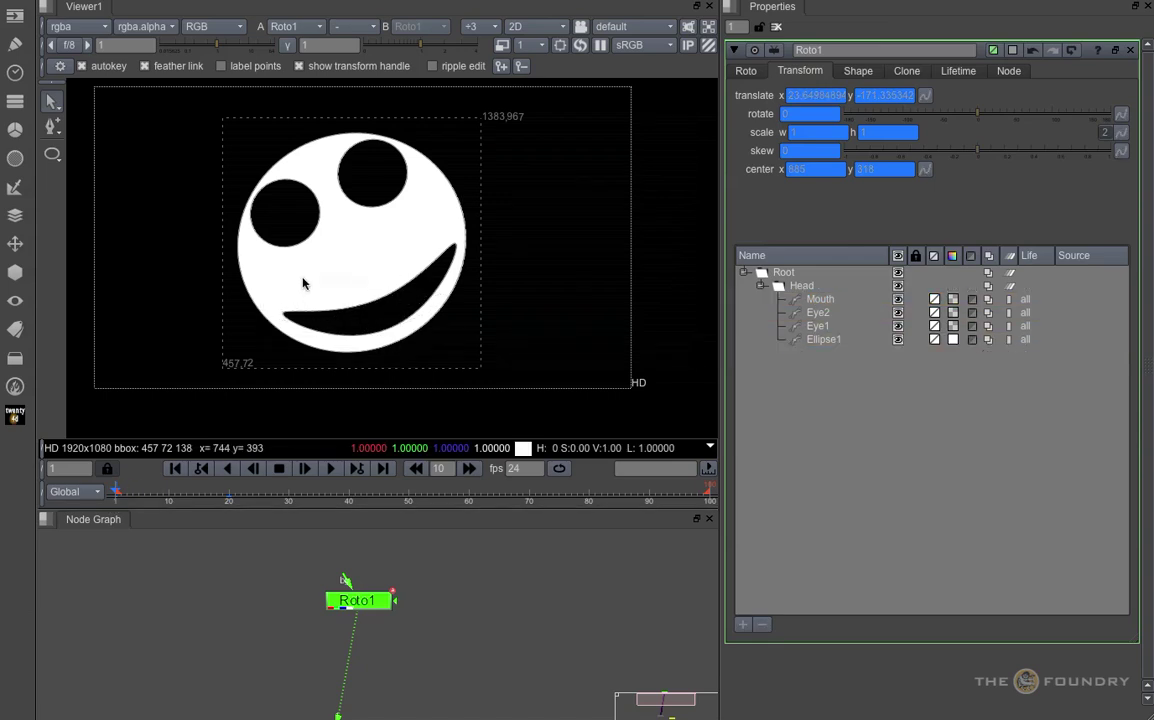
drag(266, 285, 399, 358)
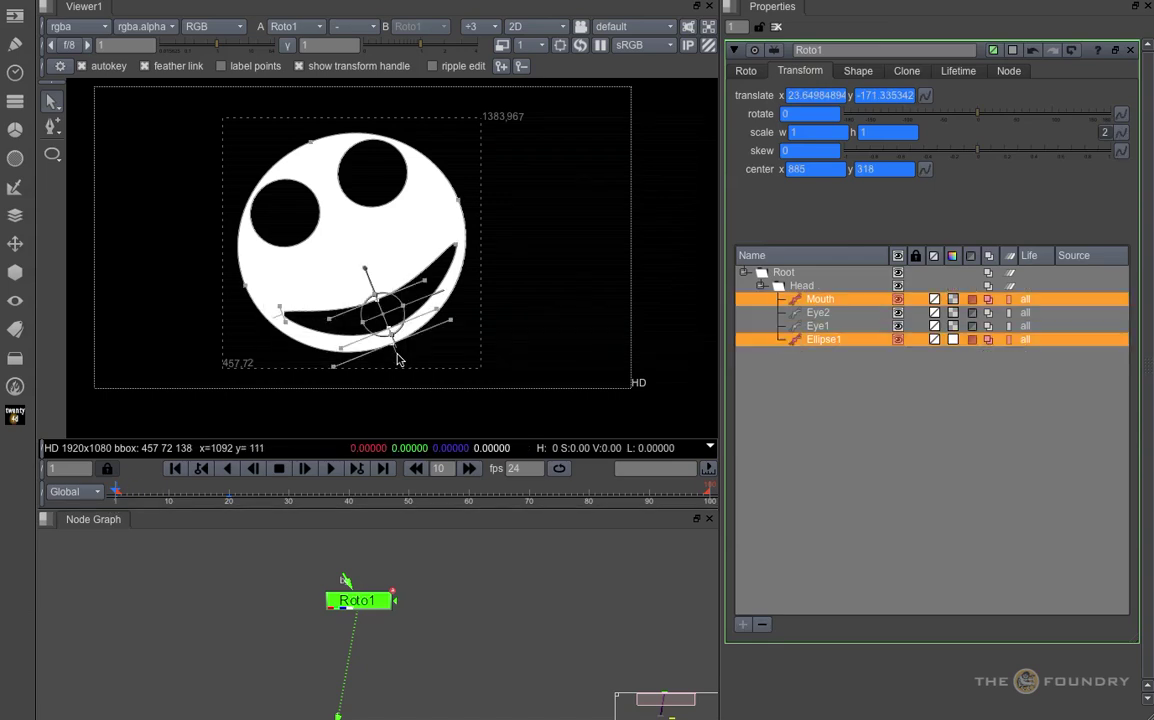
click(299, 283)
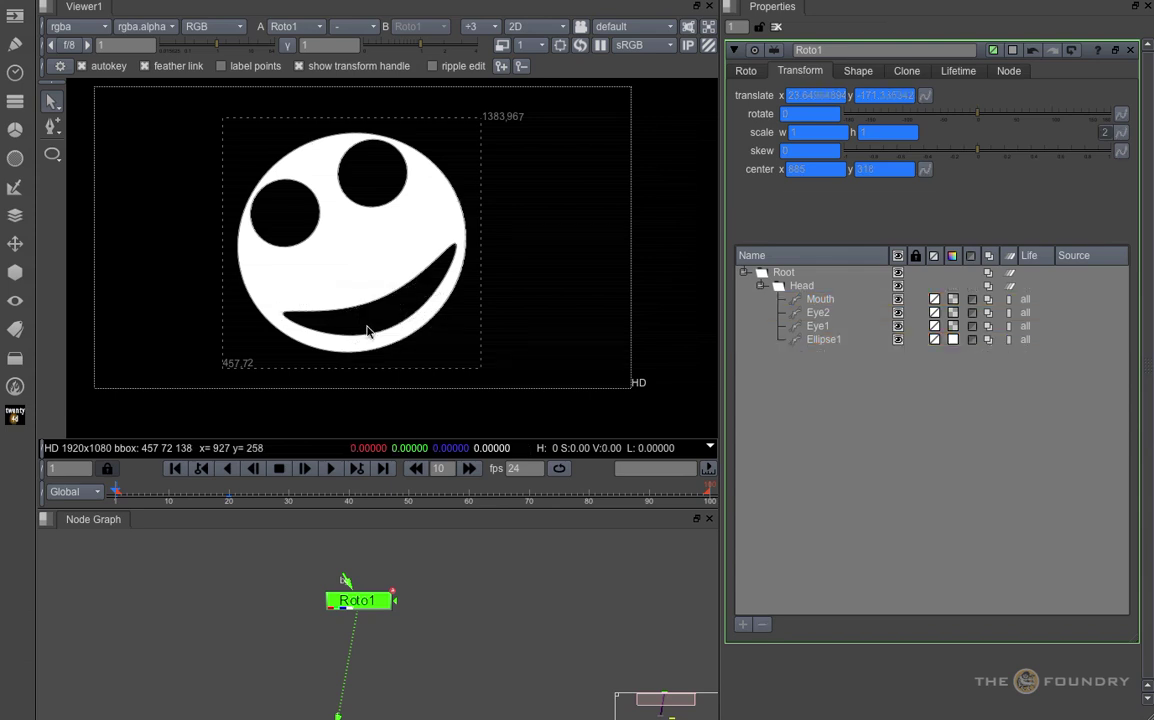
click(842, 340)
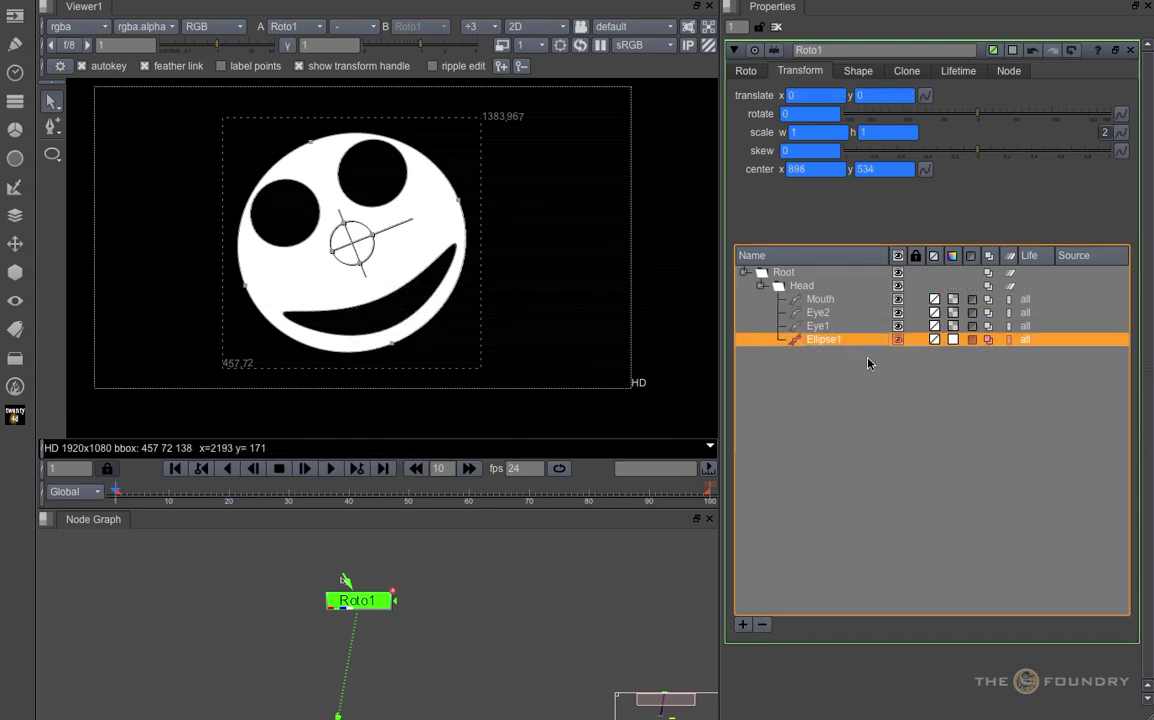
click(917, 341)
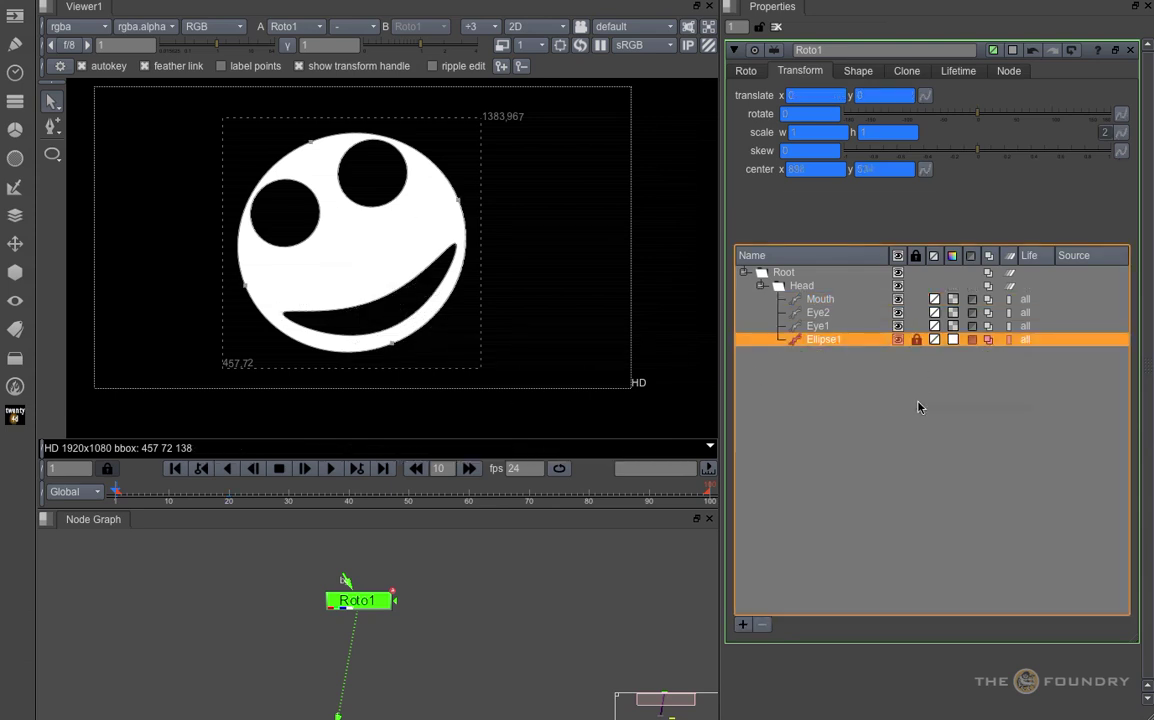
click(747, 72)
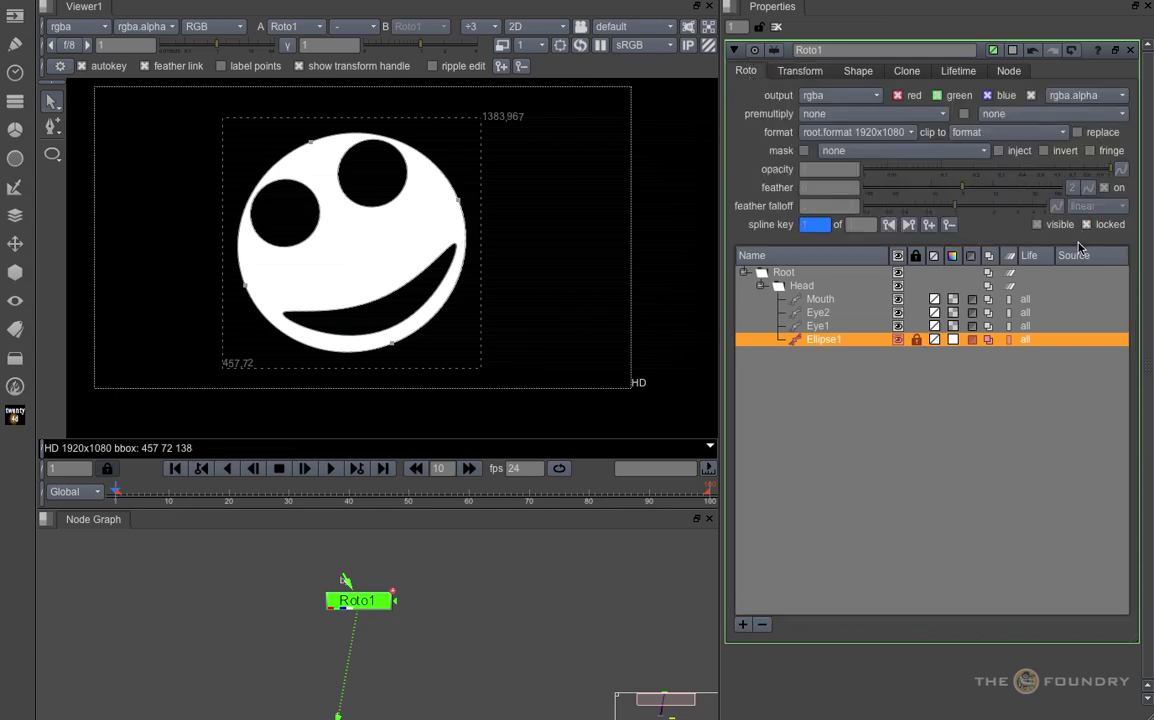
click(1000, 437)
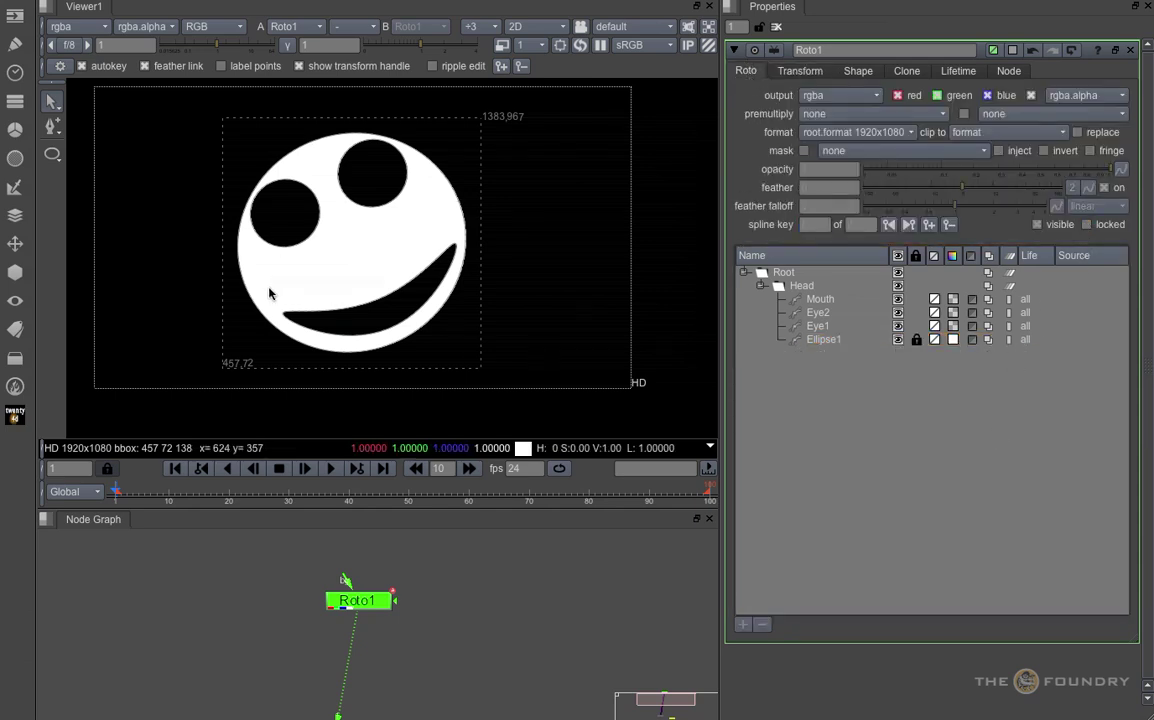
Move all of the Mouth's points up inside the face, then go to frame 20
drag(242, 258, 423, 380)
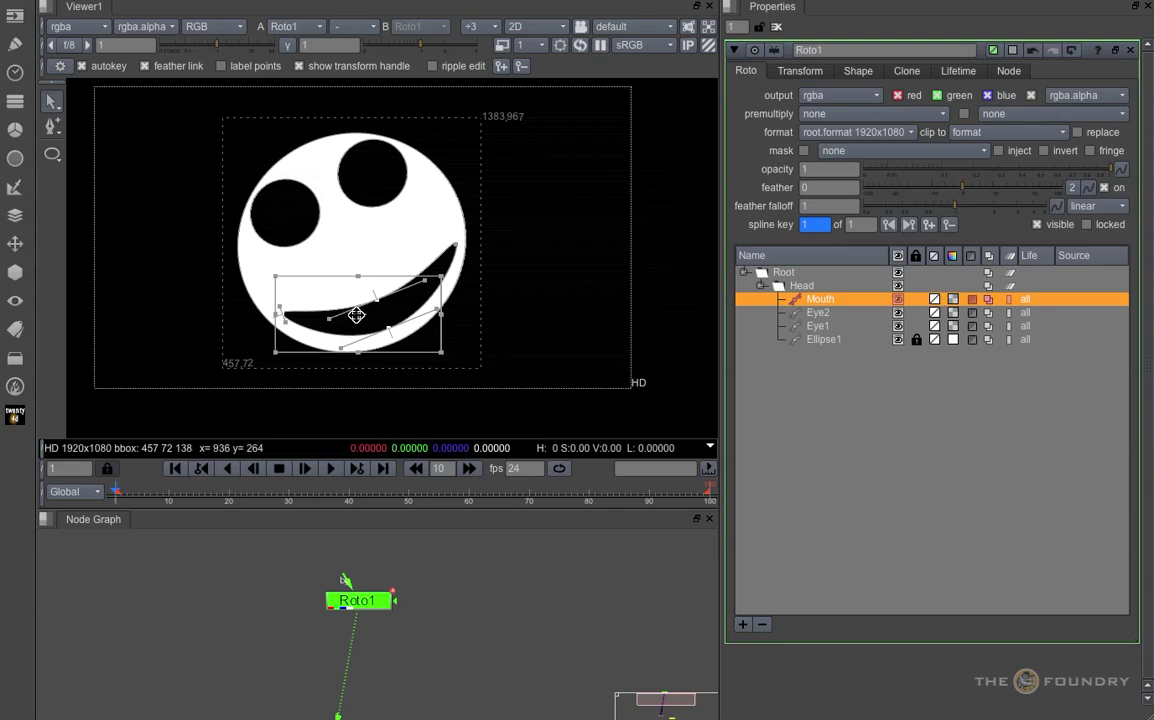
drag(355, 314, 330, 262)
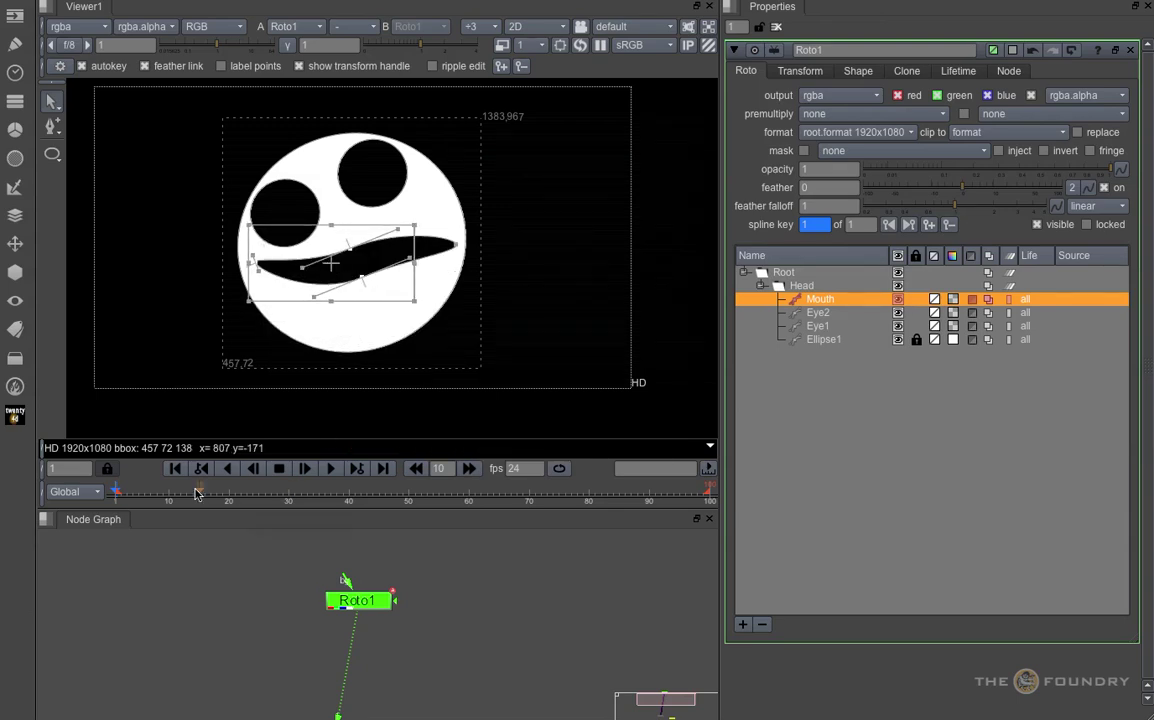
click(227, 497)
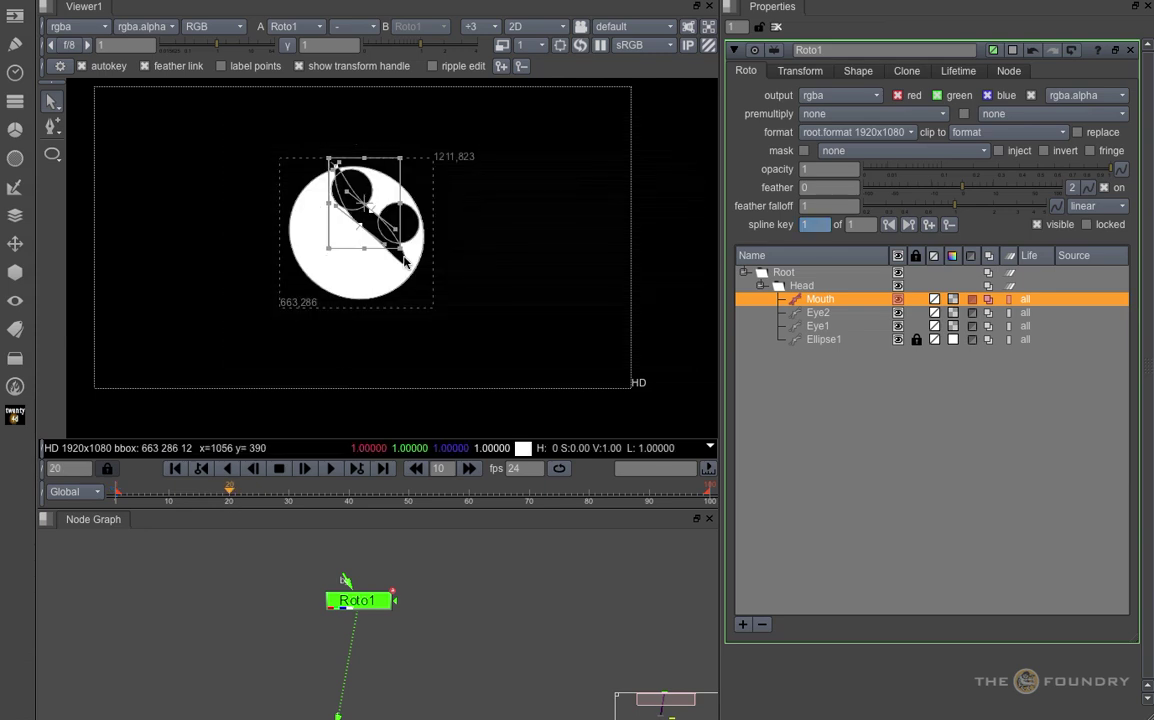
Lock Eye1 and Eye2 against further edits
click(366, 211)
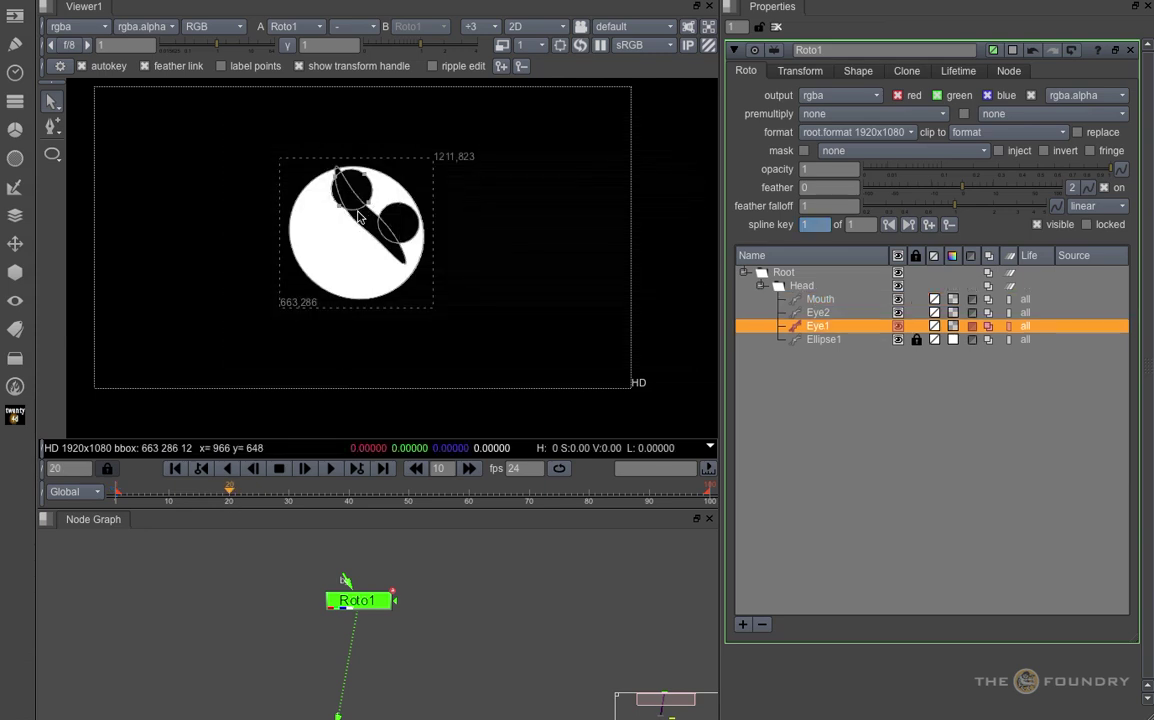
click(916, 326)
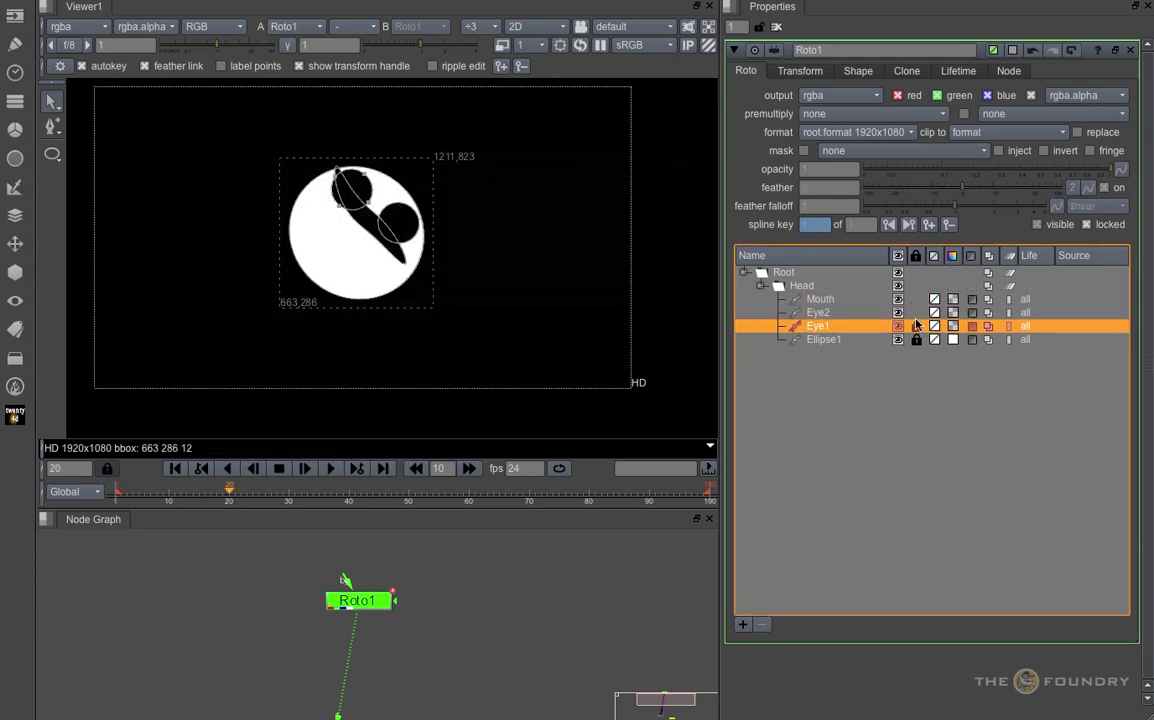
click(916, 312)
Reshape the Mouth into a wide smile at frame 20 and scrub to preview the animation
click(820, 299)
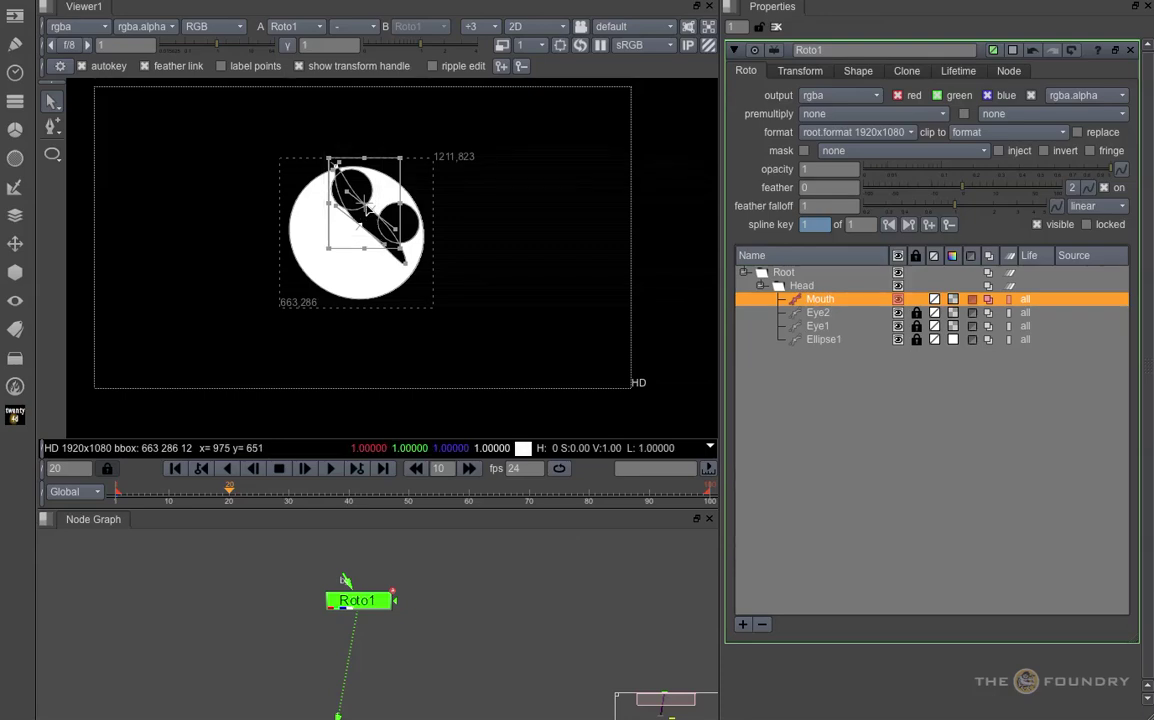
drag(333, 190, 330, 253)
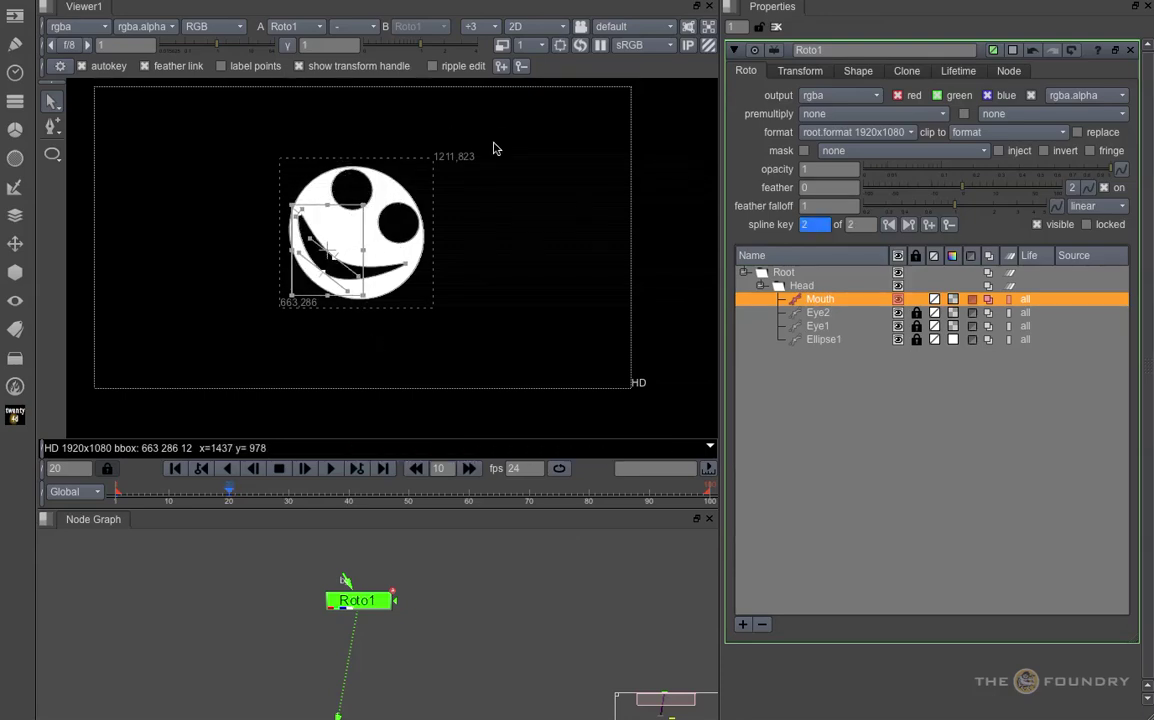
drag(116, 492, 239, 518)
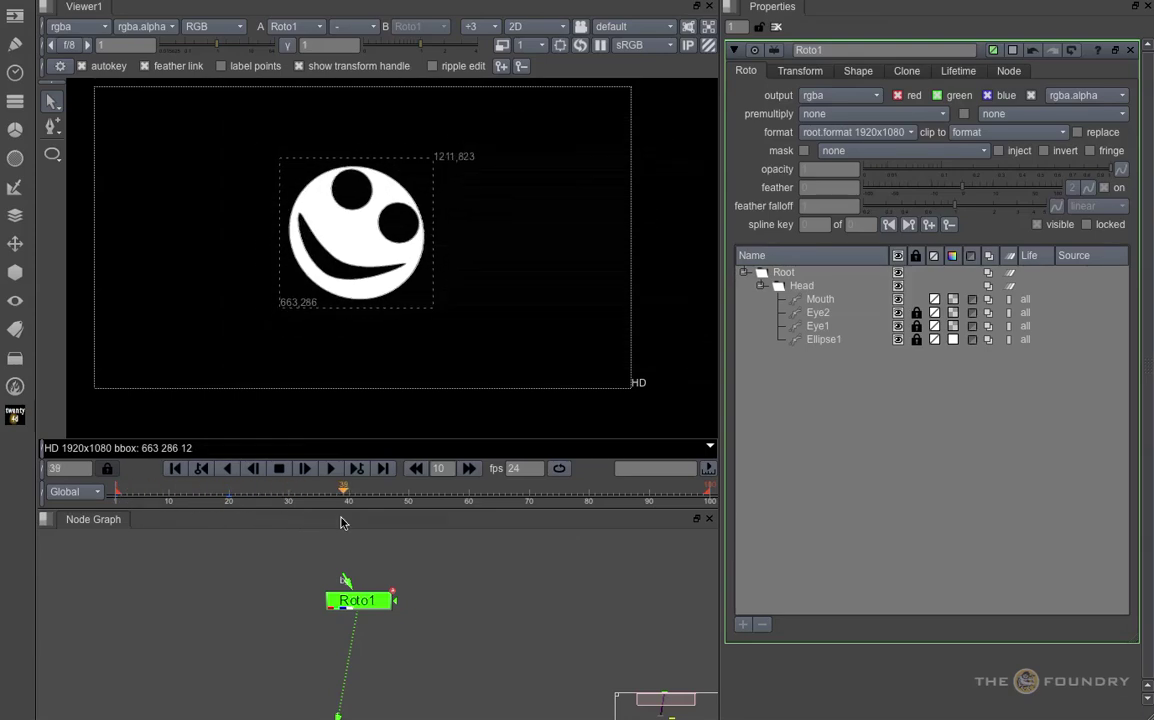
Scale the Head group up to 0.82 with width and height linked
click(801, 285)
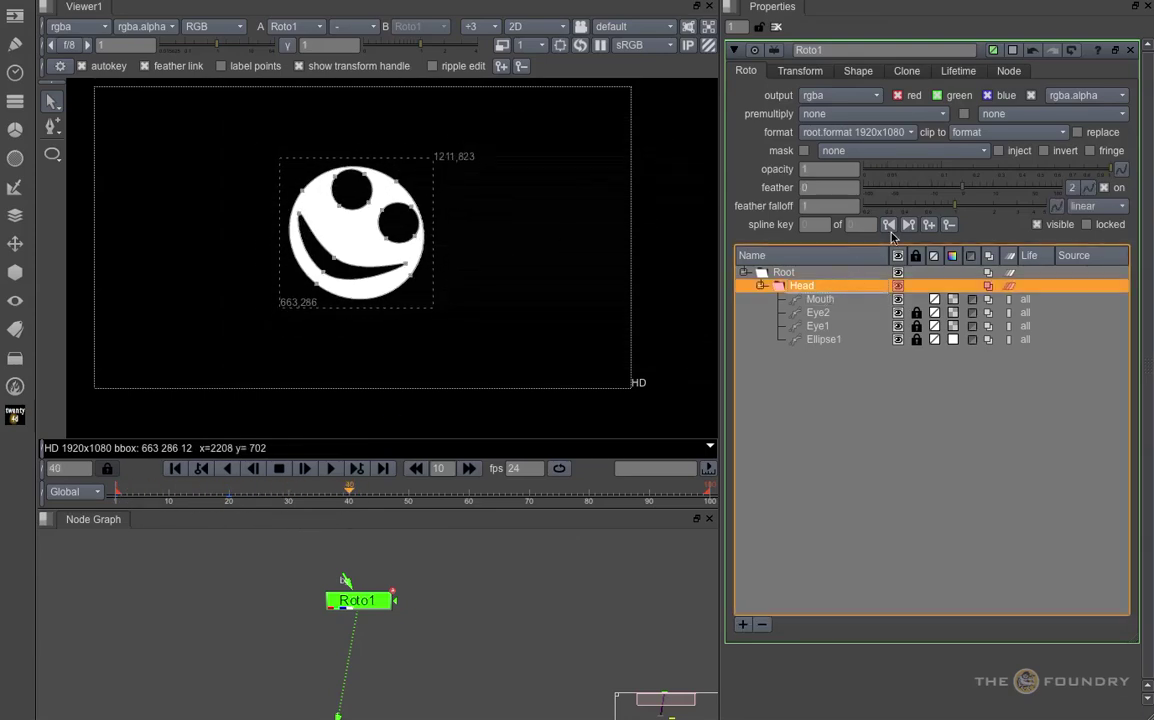
click(801, 71)
click(1101, 133)
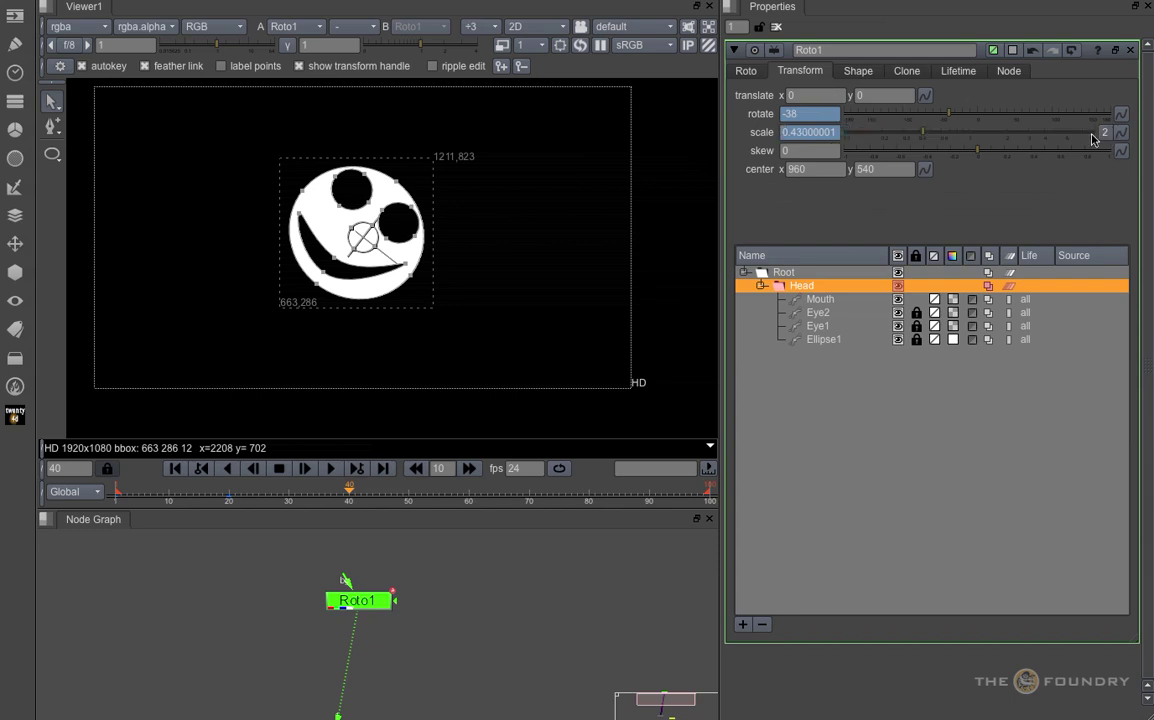
drag(928, 137, 998, 133)
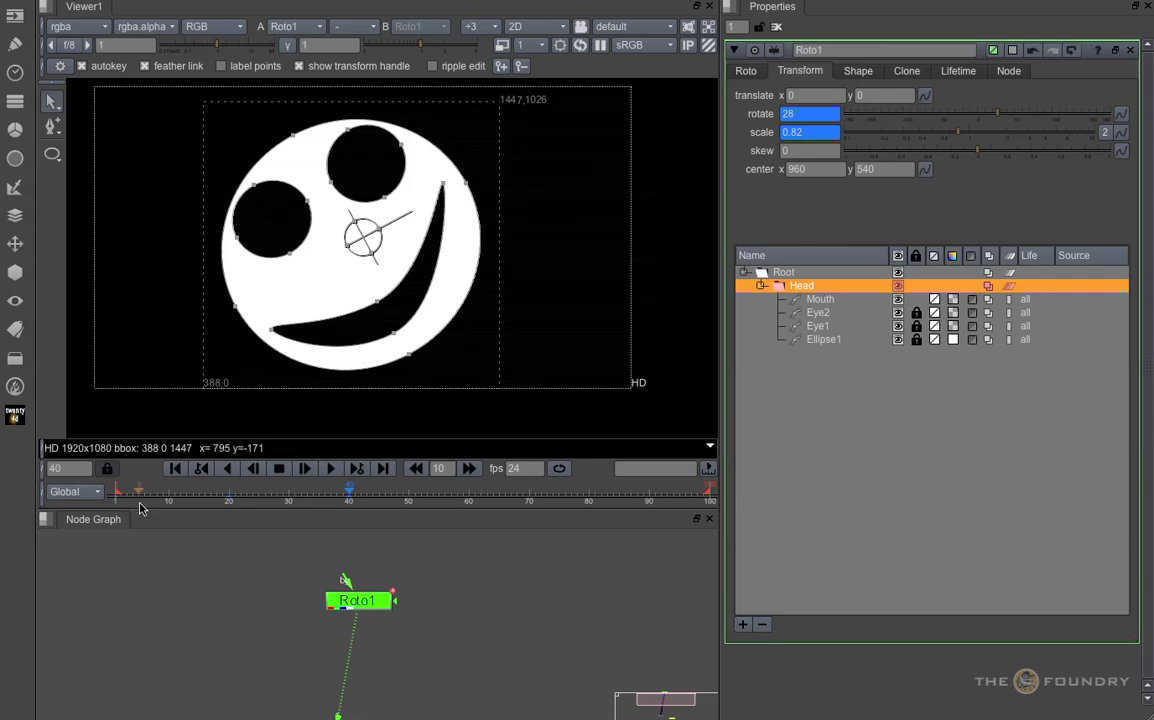
Maximise the viewer and play the animation from the first frame
key(space)
click(95, 704)
click(500, 680)
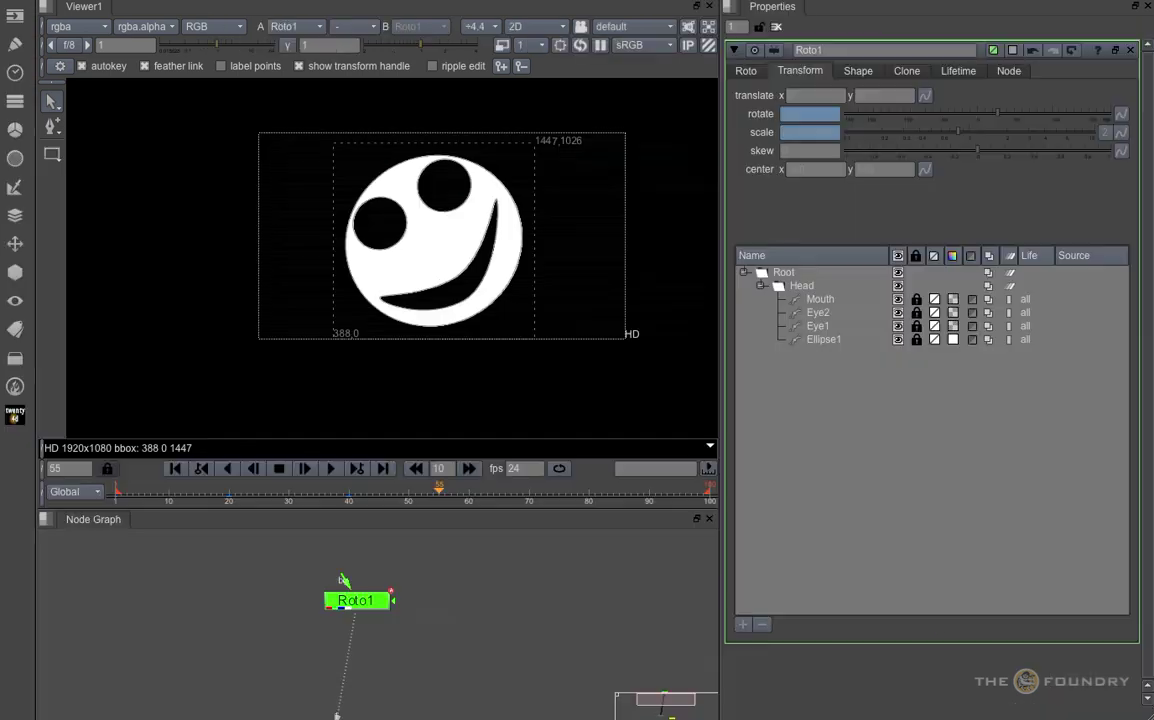
Shift the Head group left by setting its translate x to -450
click(812, 287)
click(799, 95)
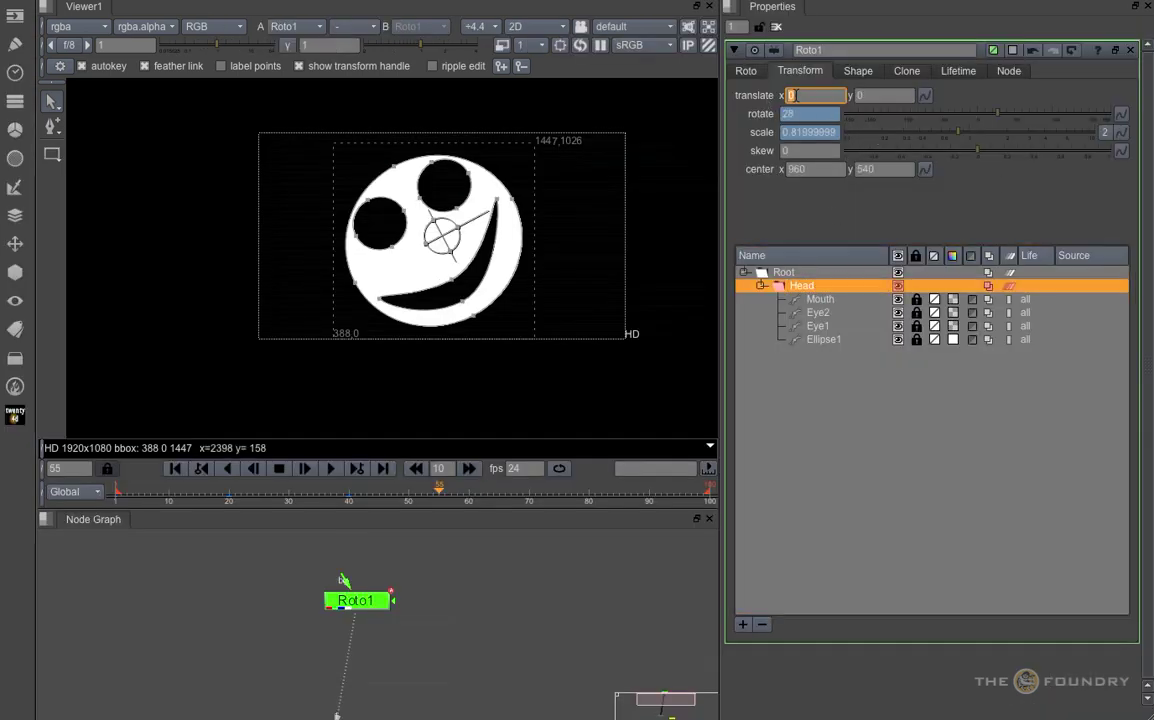
text(-250)
key(Return)
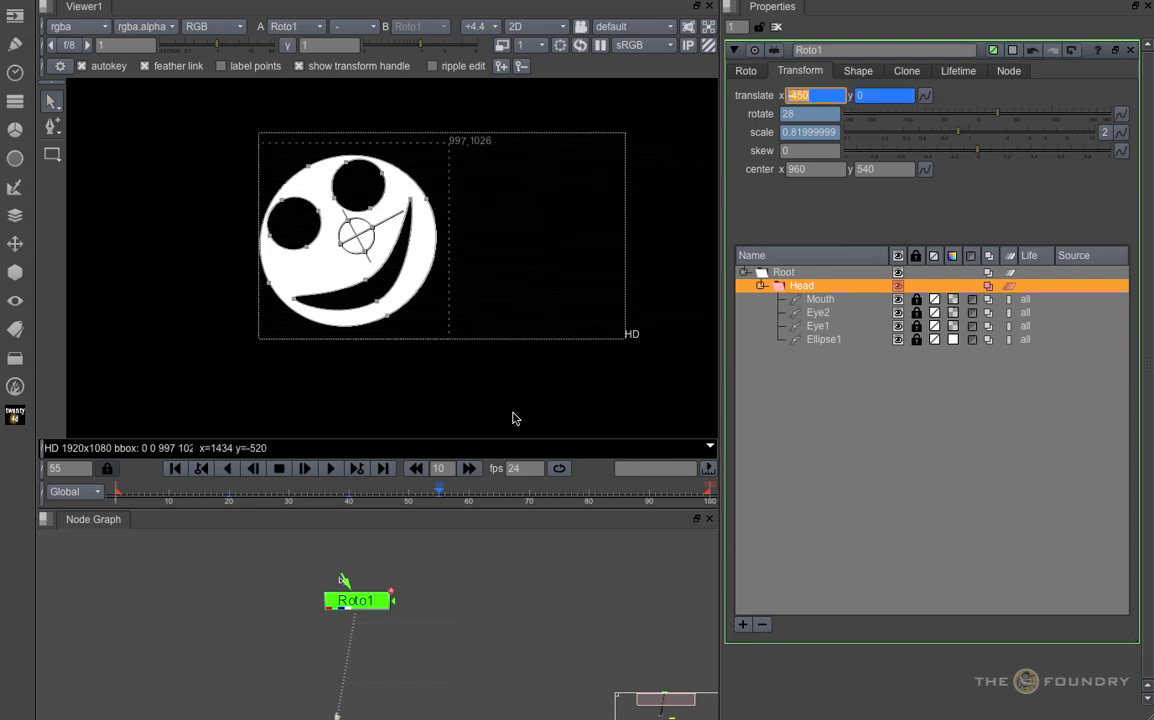
Turn off autokey and set the Head's translate to No animation
click(82, 66)
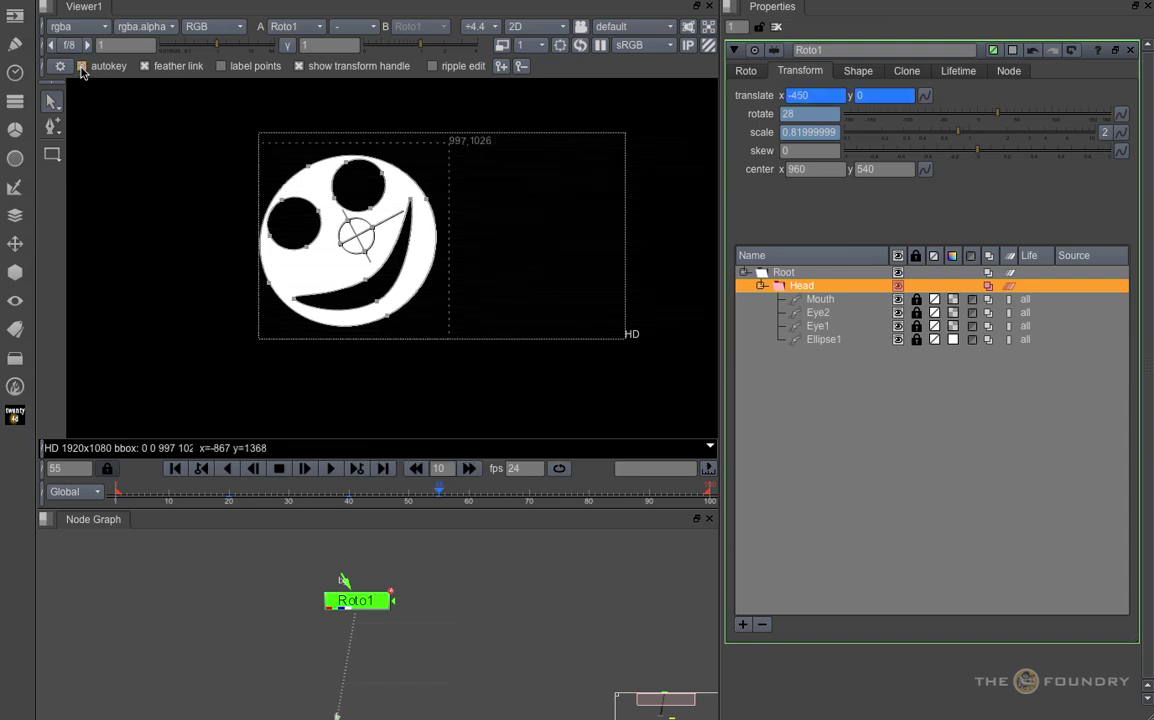
click(924, 97)
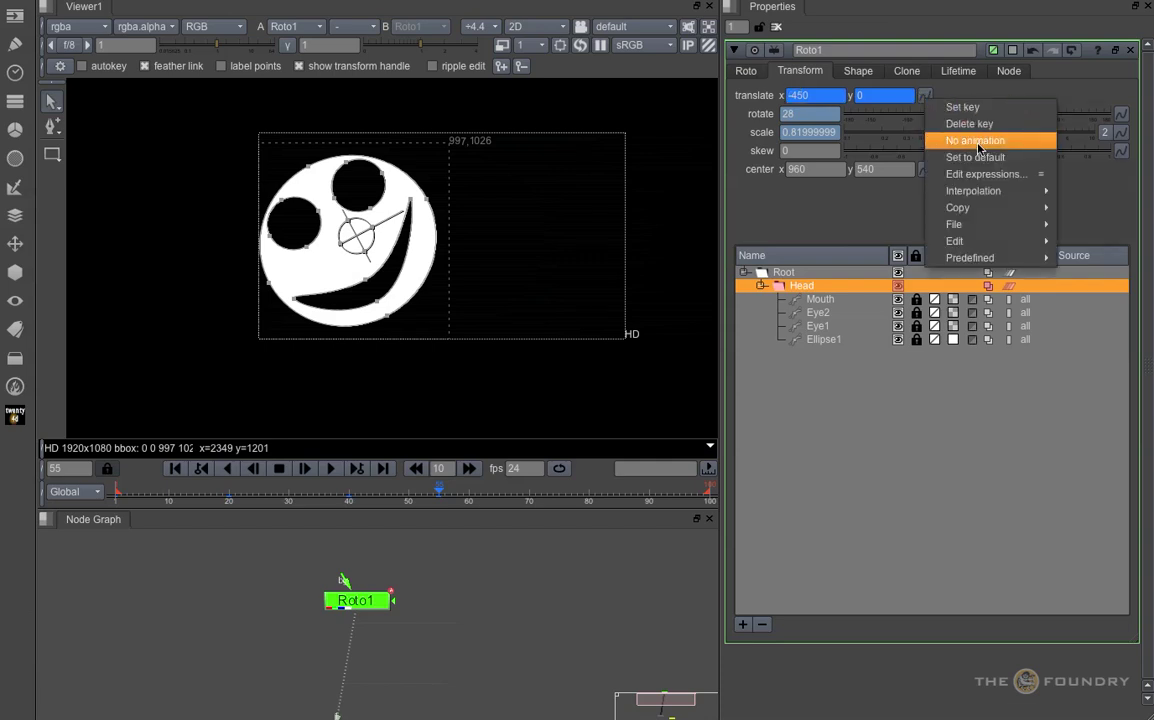
click(975, 210)
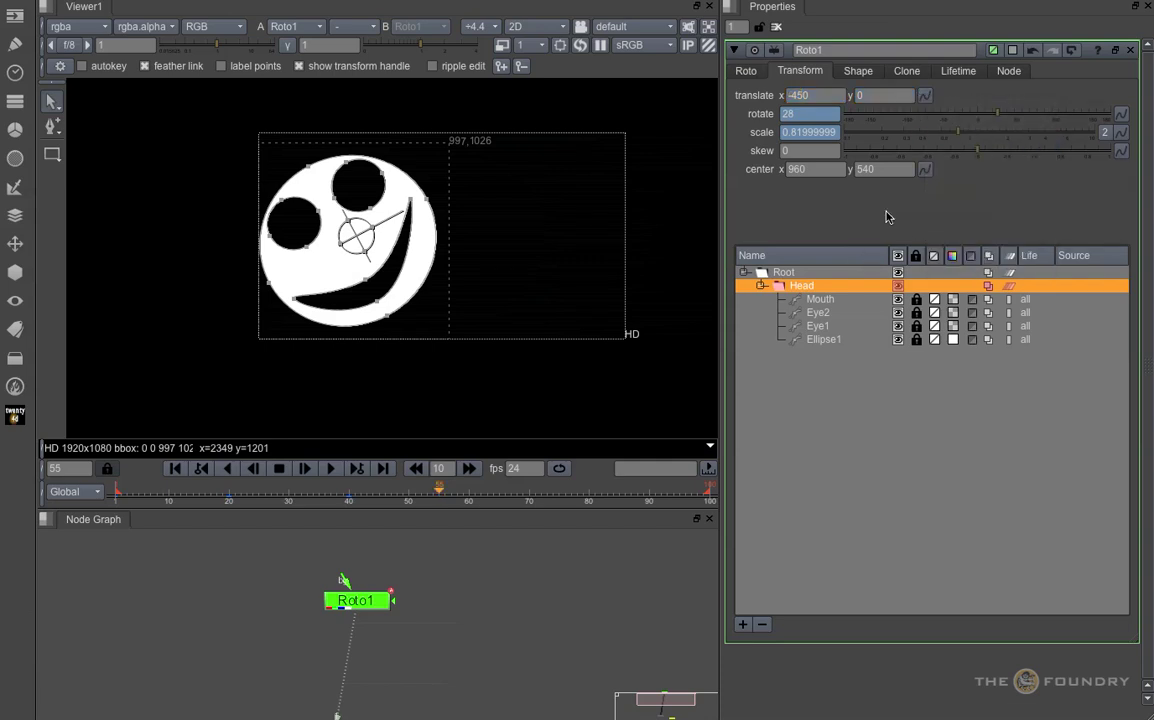
Draw a rectangle on the frame's right side, then delete it from the Head group
click(52, 156)
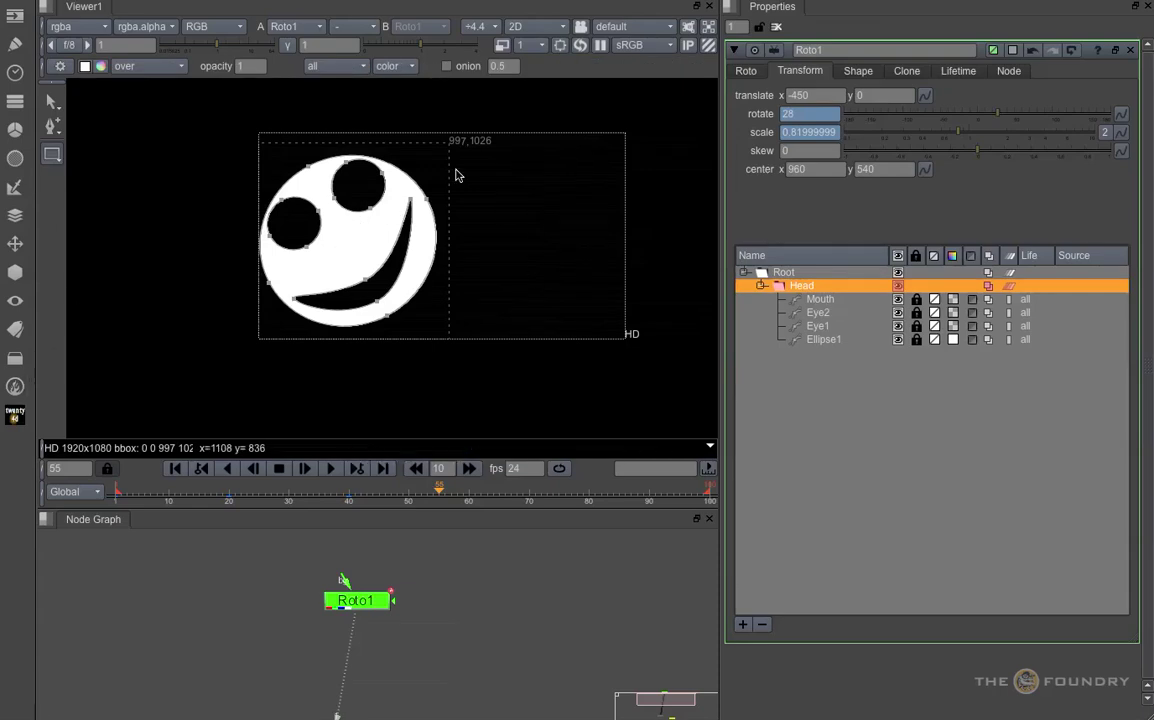
drag(449, 146, 708, 255)
click(816, 287)
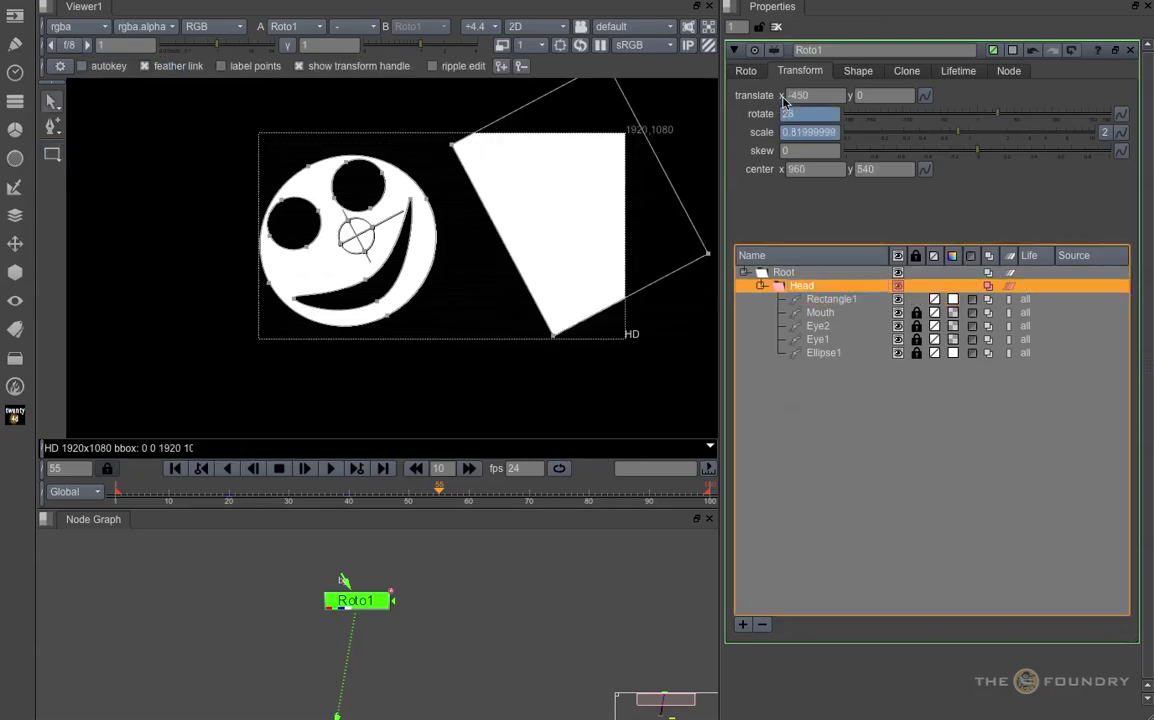
click(831, 301)
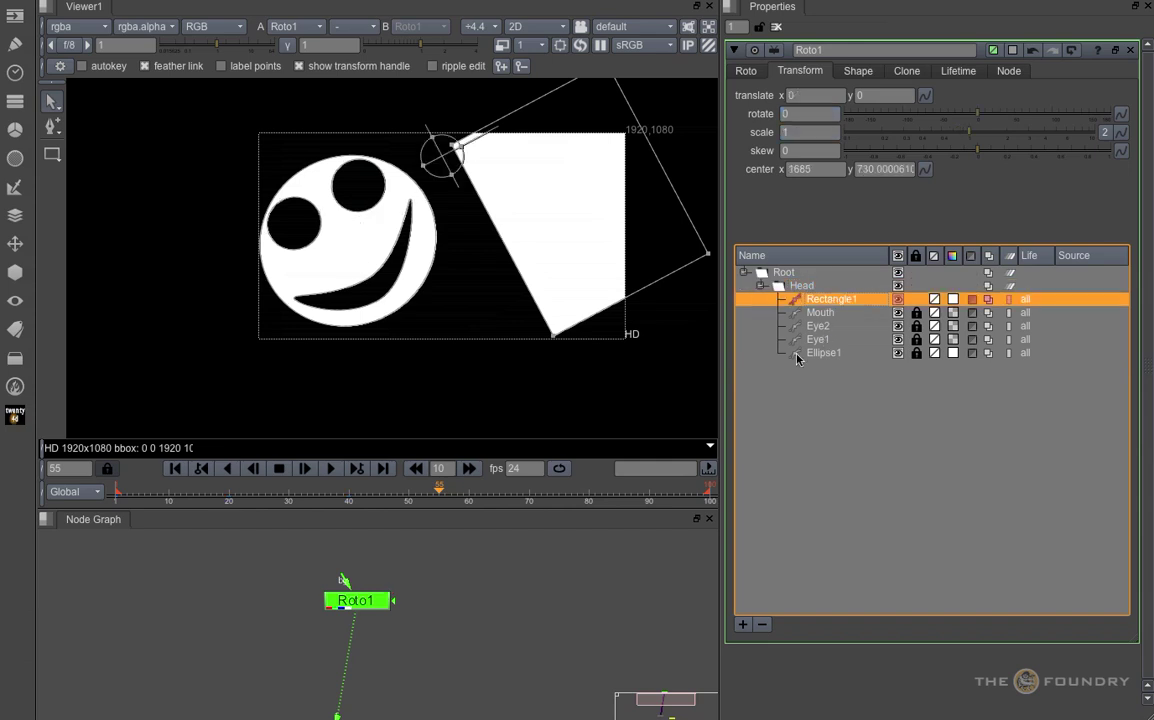
click(763, 626)
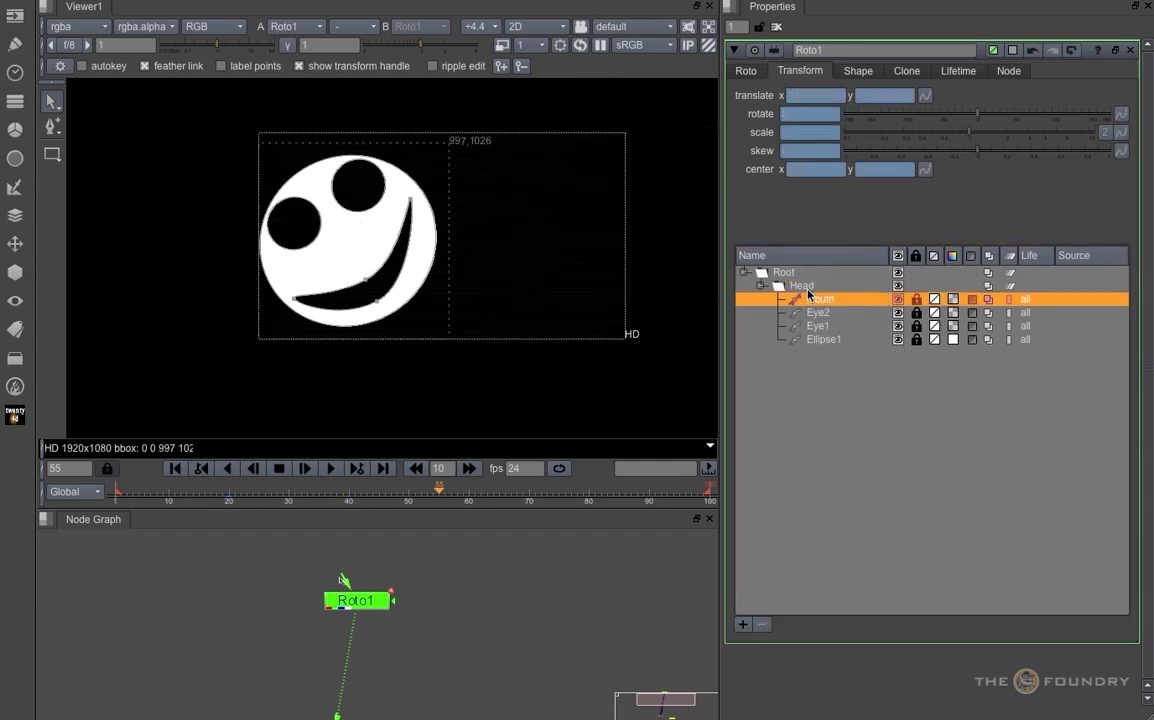
With Root selected, draw a rectangle over the frame's right half
click(786, 273)
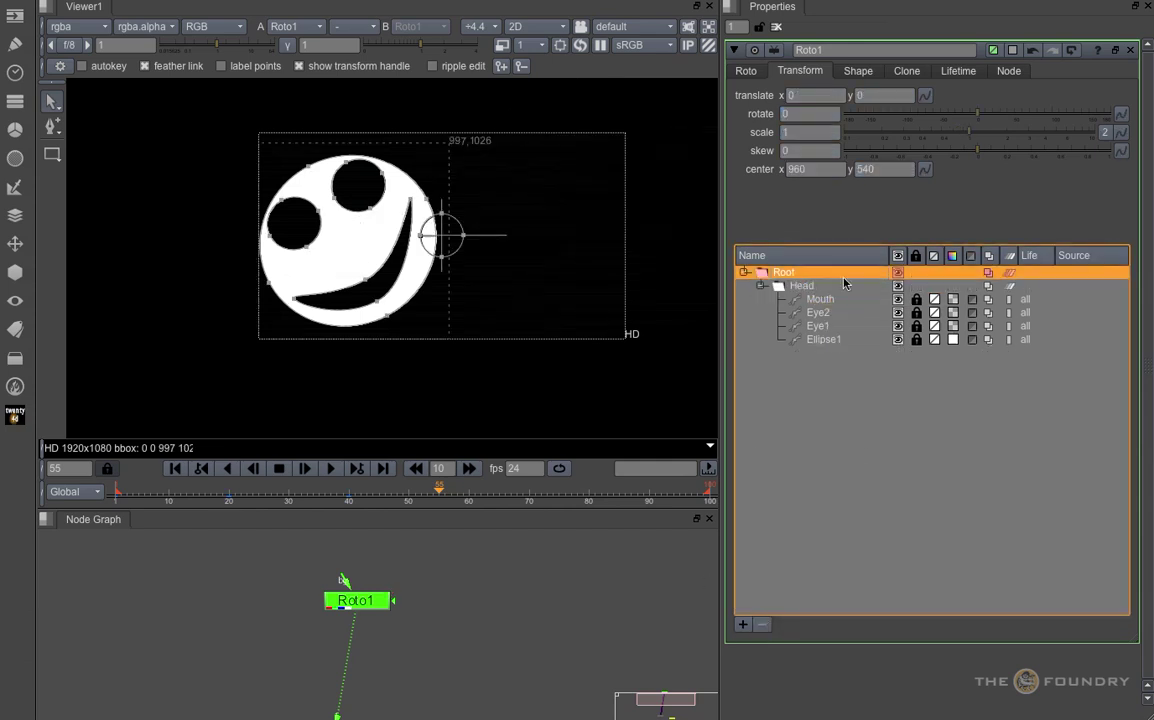
click(52, 154)
drag(453, 148, 627, 340)
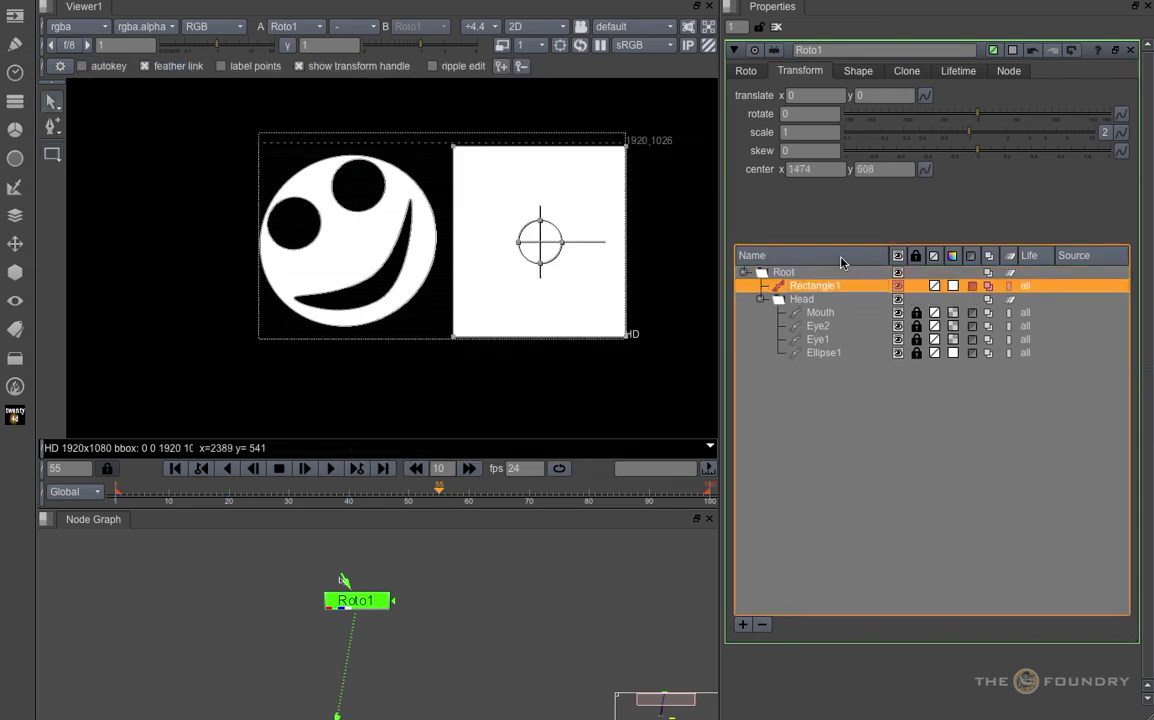
Rename Rectangle1 to 'clone'
double_click(815, 287)
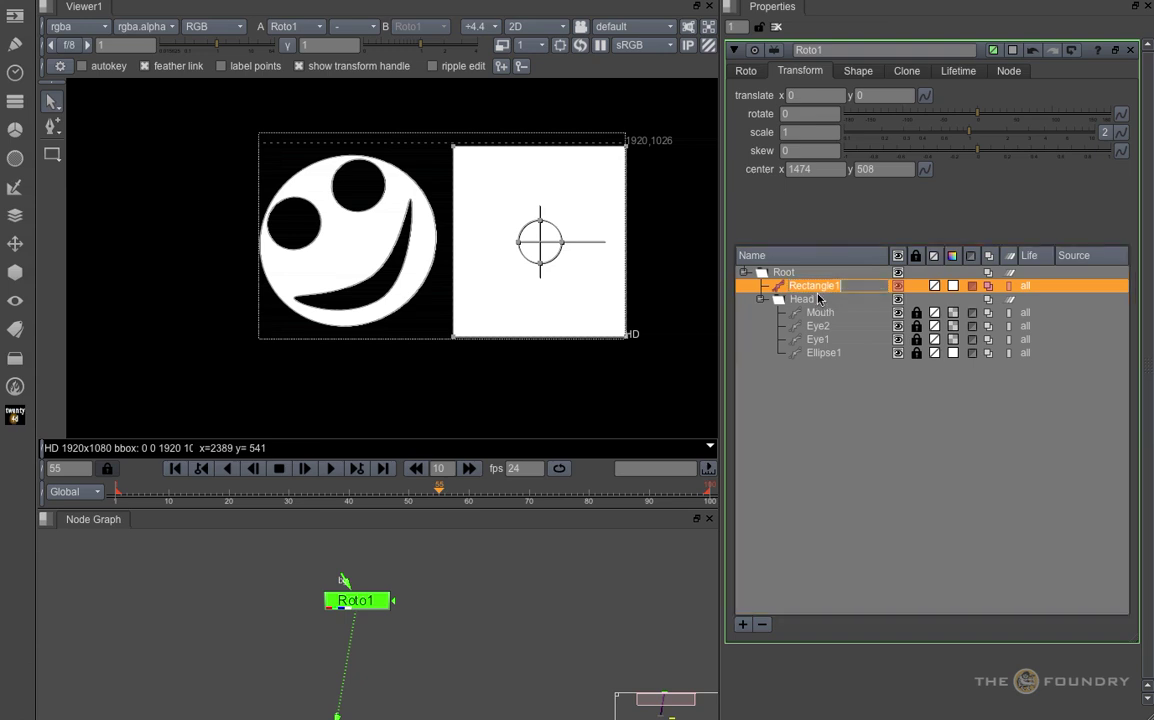
text(clone)
click(829, 463)
Set the clone shape's source to foreground
click(795, 287)
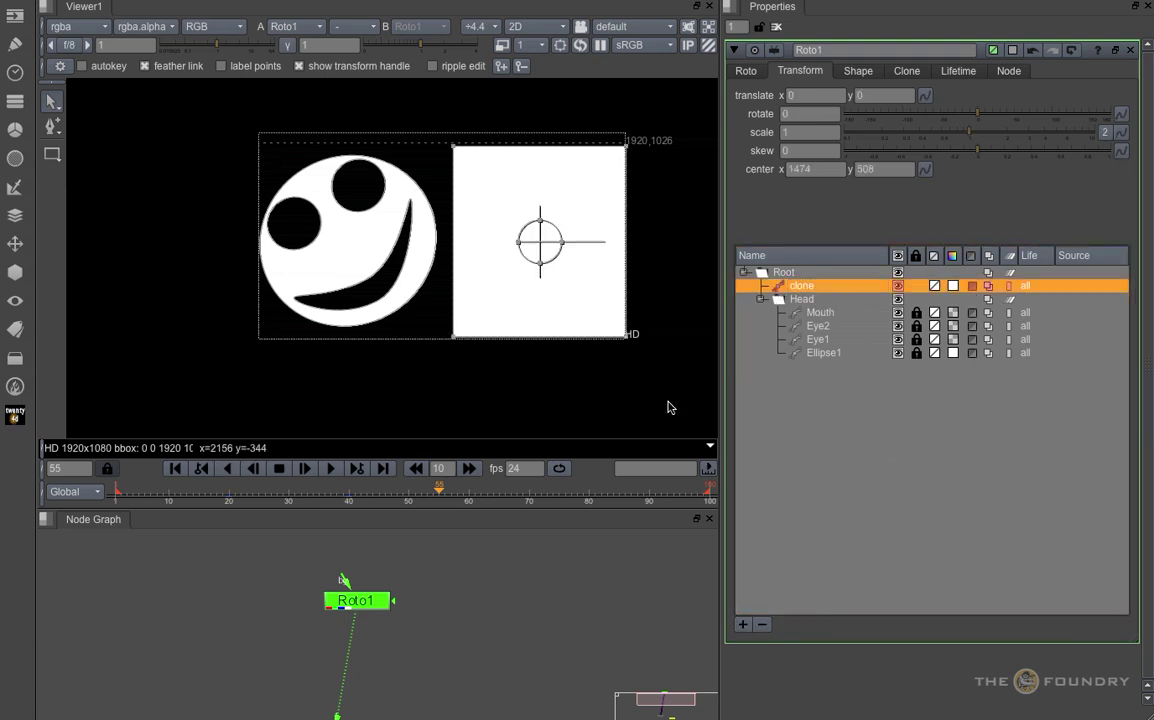
click(860, 74)
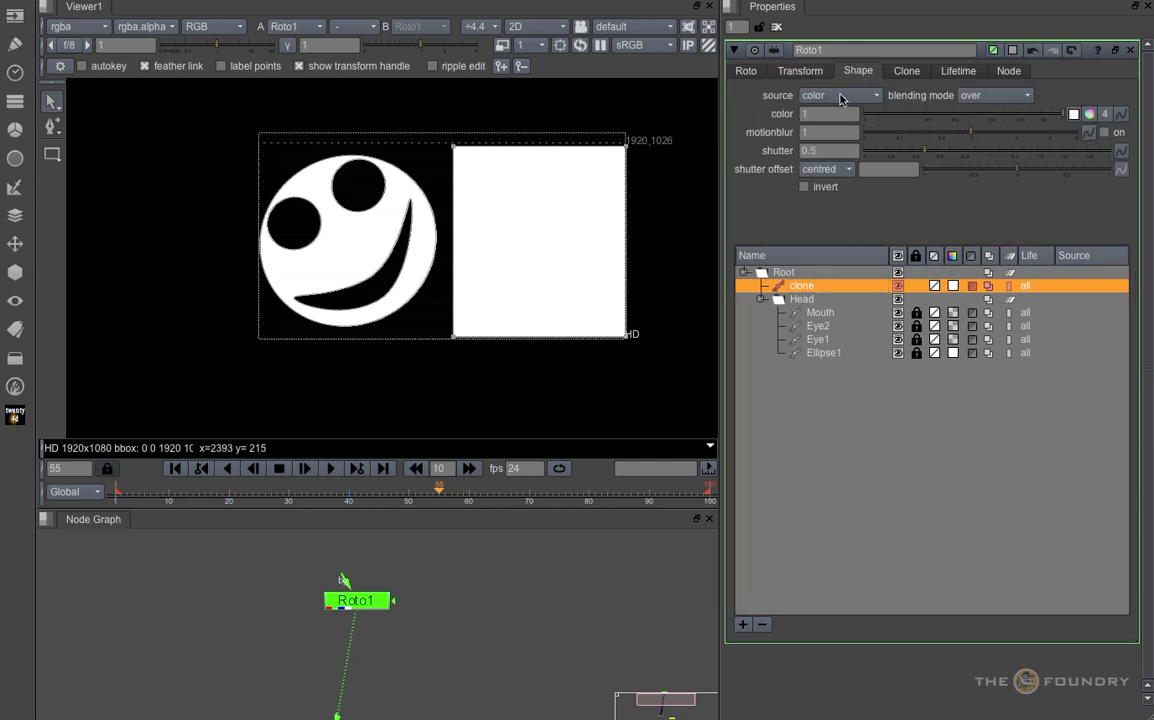
click(841, 97)
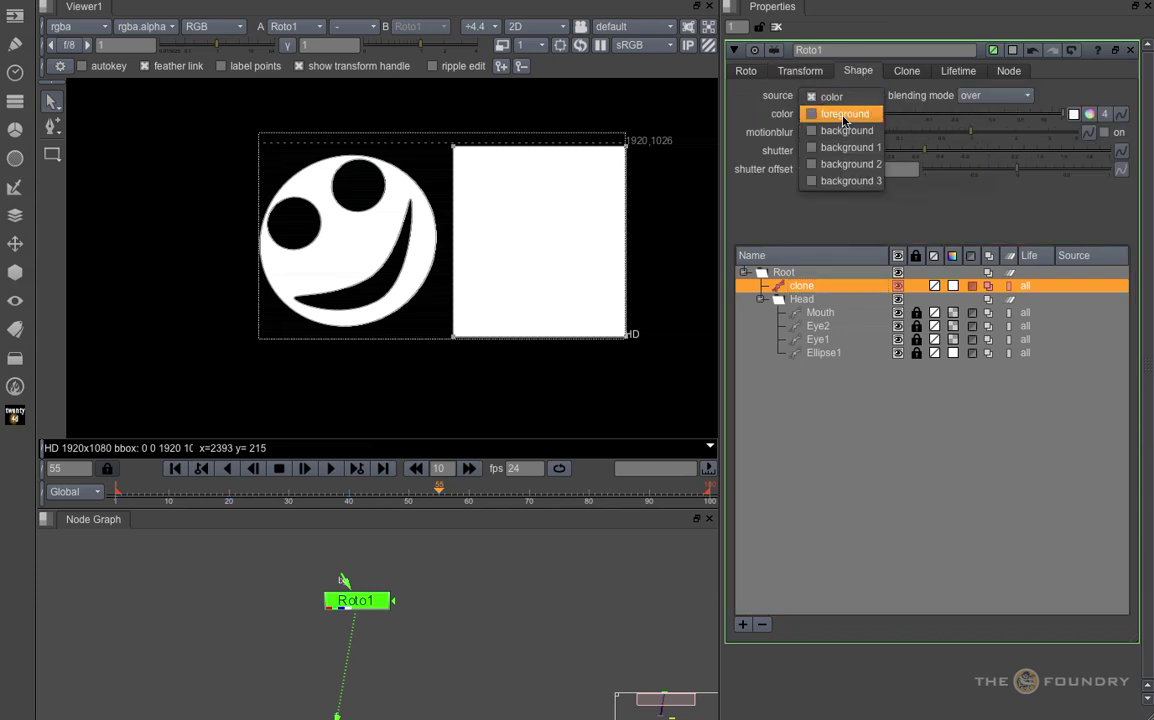
click(845, 116)
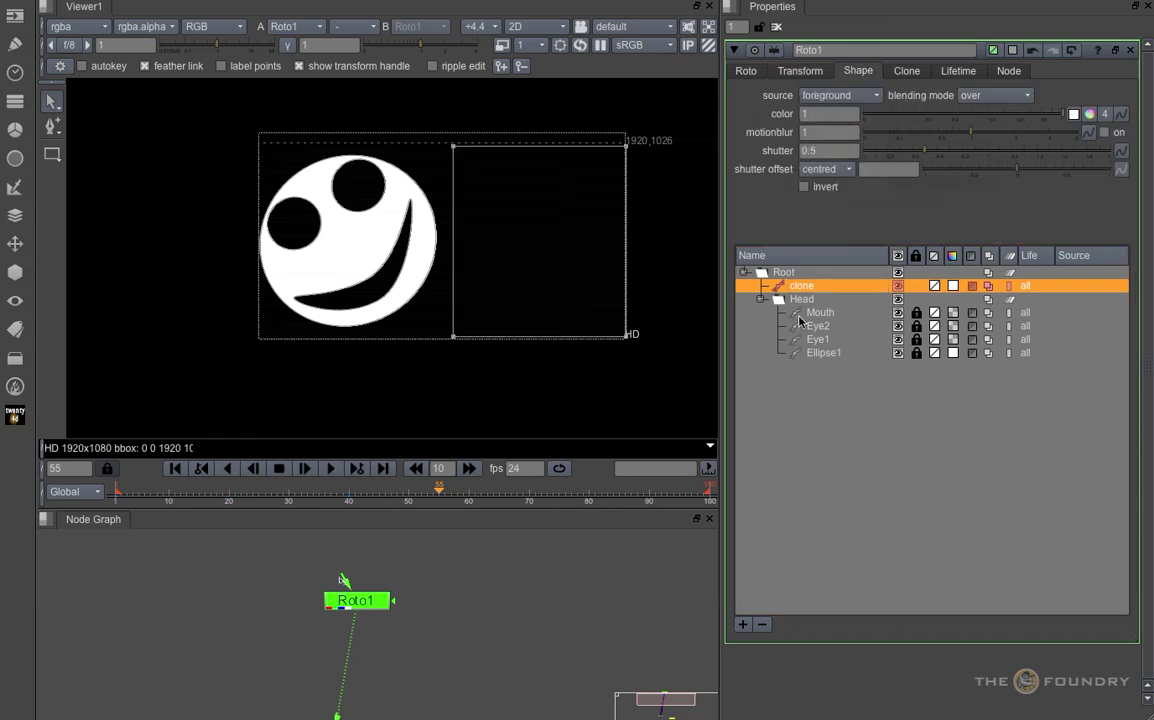
Offset the cloned image with a clone translate x of 1200
click(909, 72)
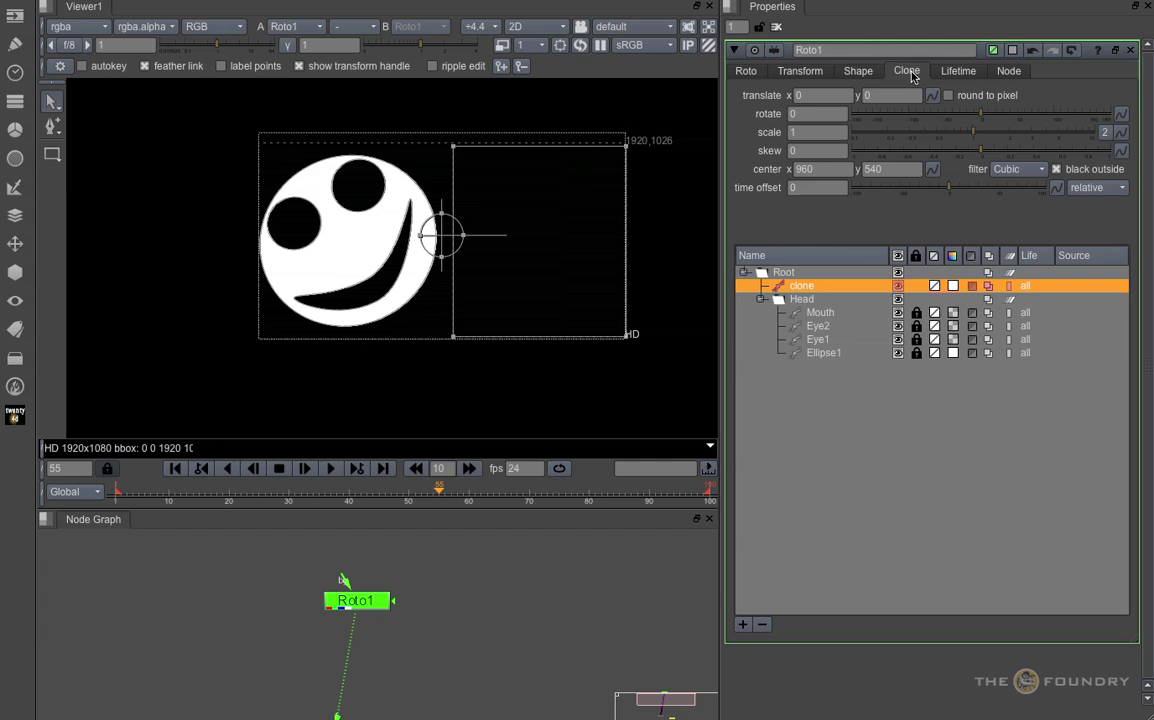
click(814, 95)
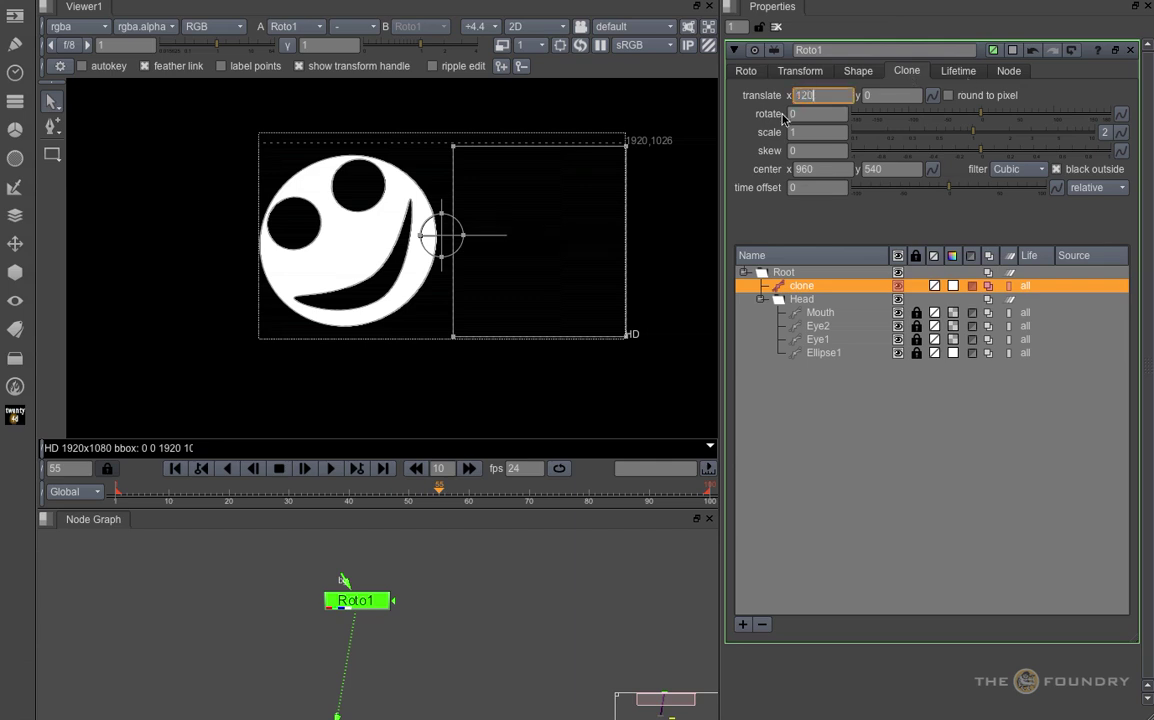
key(Return)
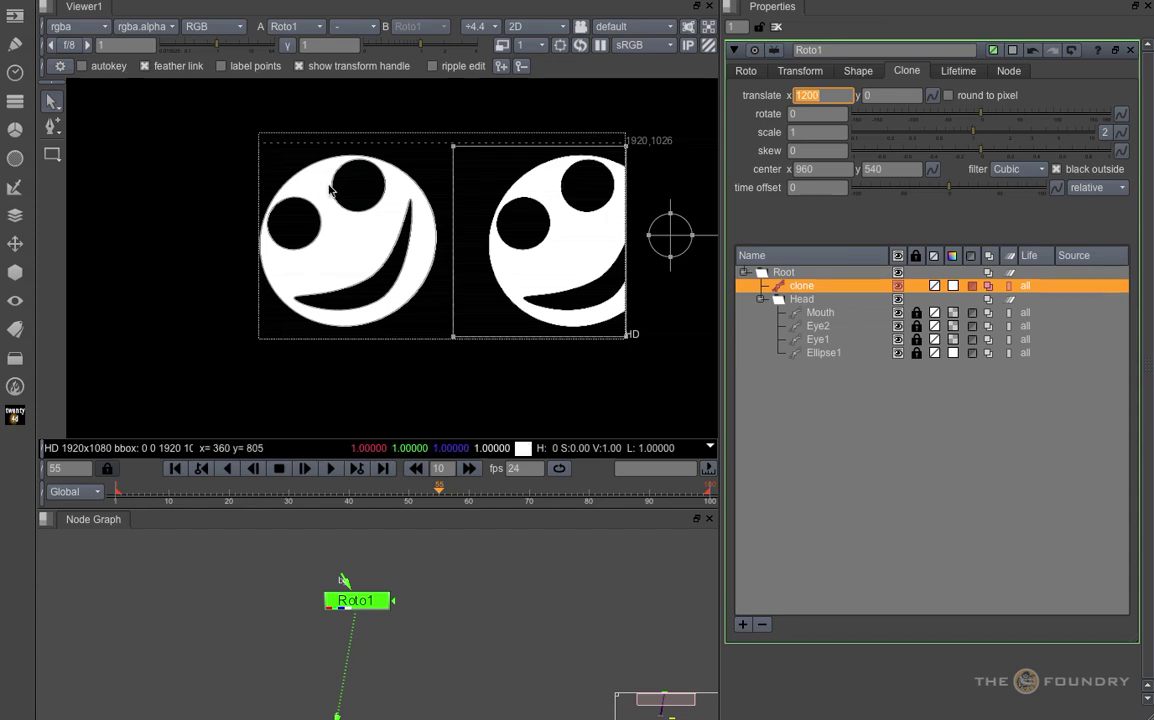
Pull the clone shape's bottom-left corner inward and preview frames 1 to 43
drag(400, 490, 355, 524)
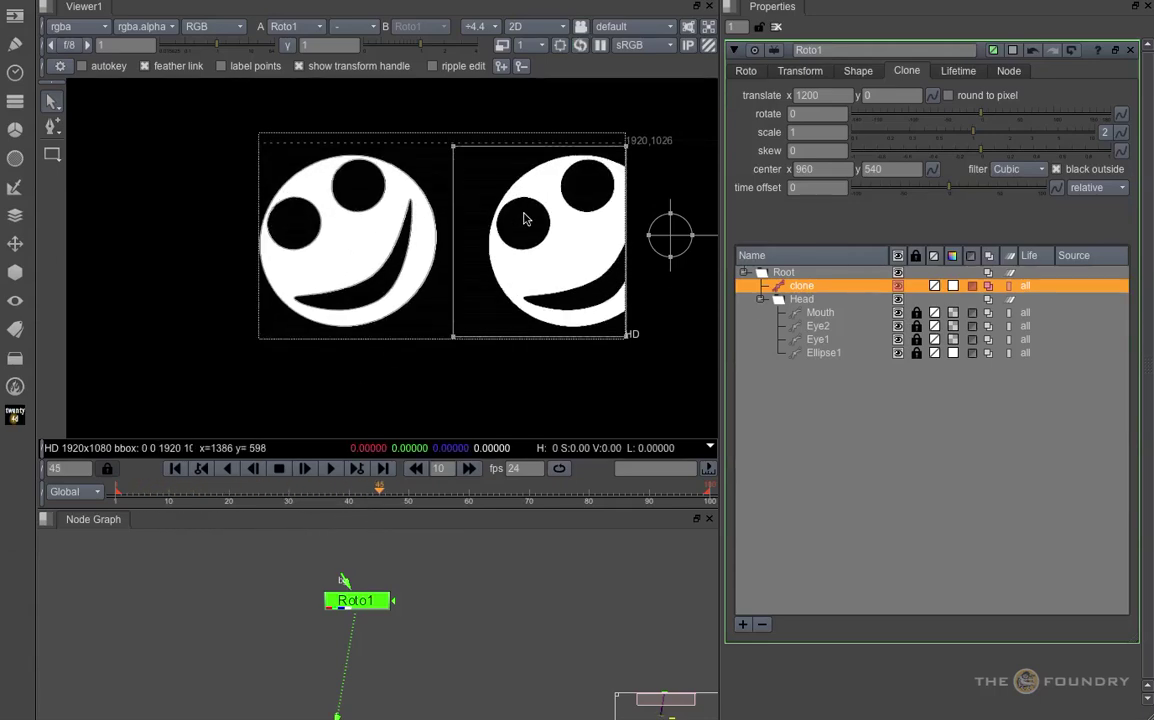
drag(452, 341, 517, 268)
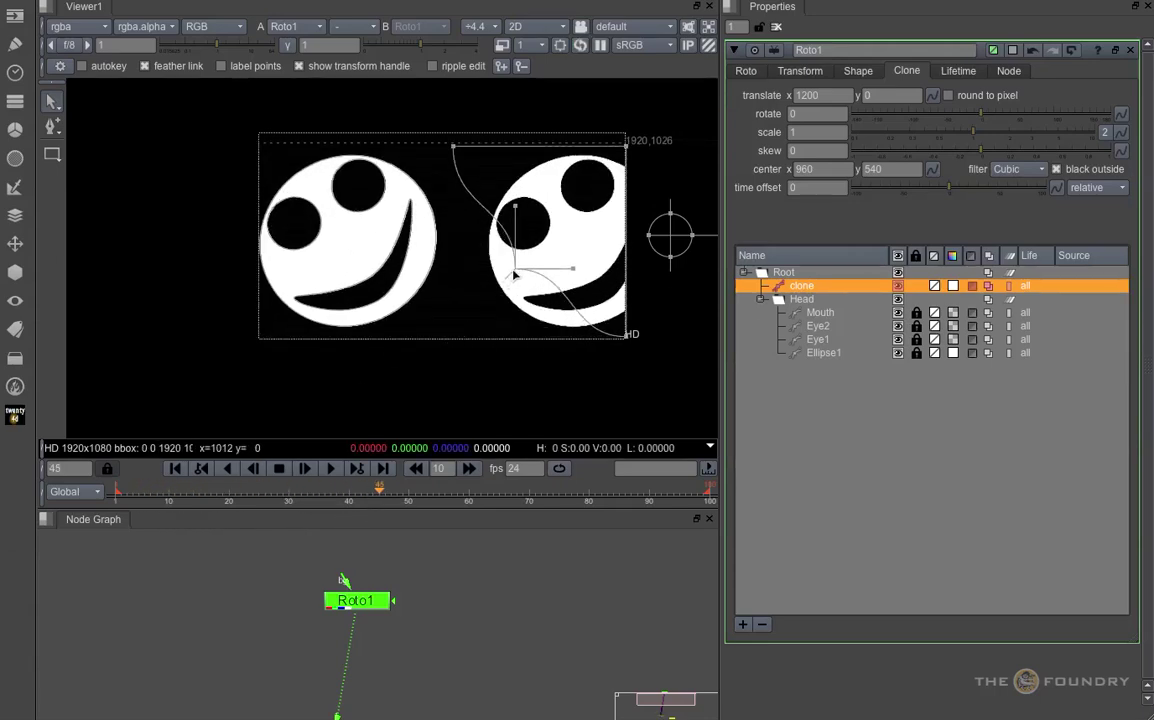
drag(127, 500, 370, 510)
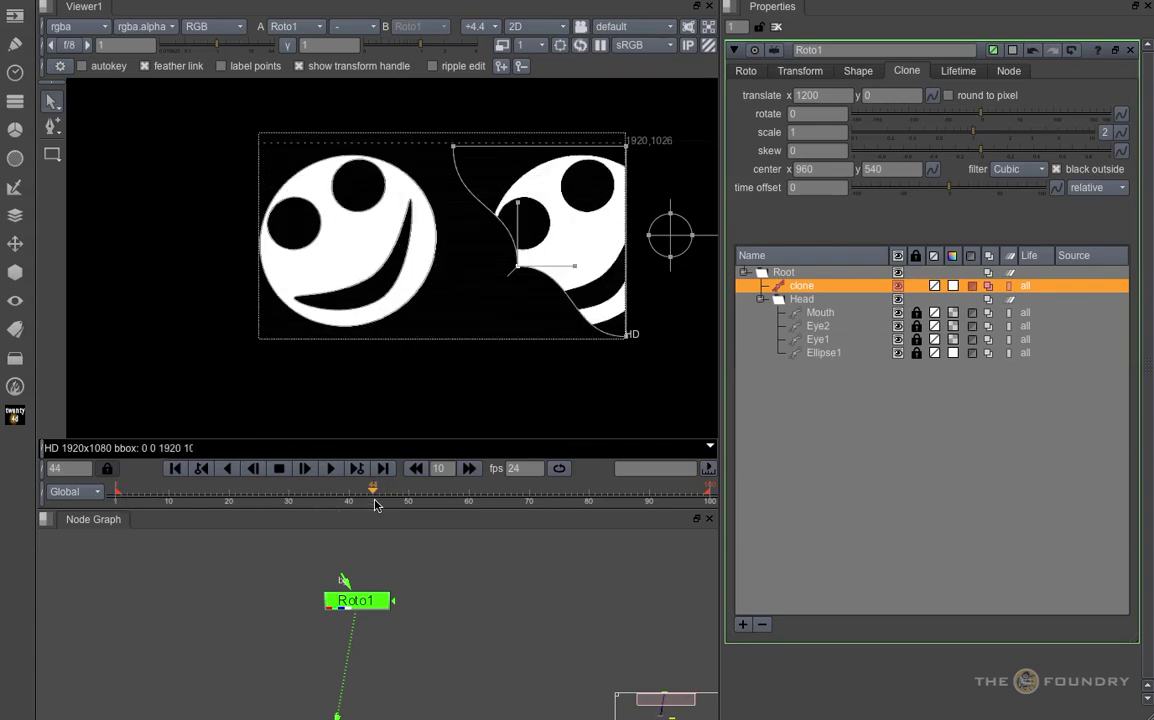
Feather the clone shape's edge to 100 with falloff 2.8, then rewind to frame 1
click(746, 72)
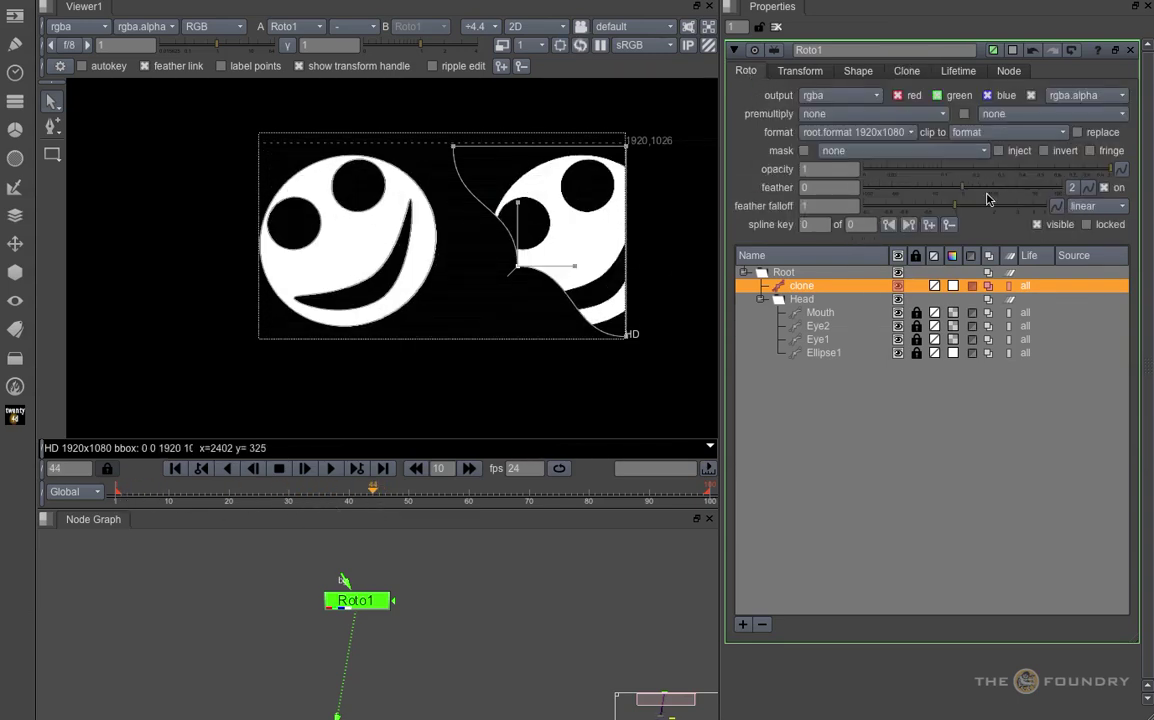
drag(970, 190, 1152, 207)
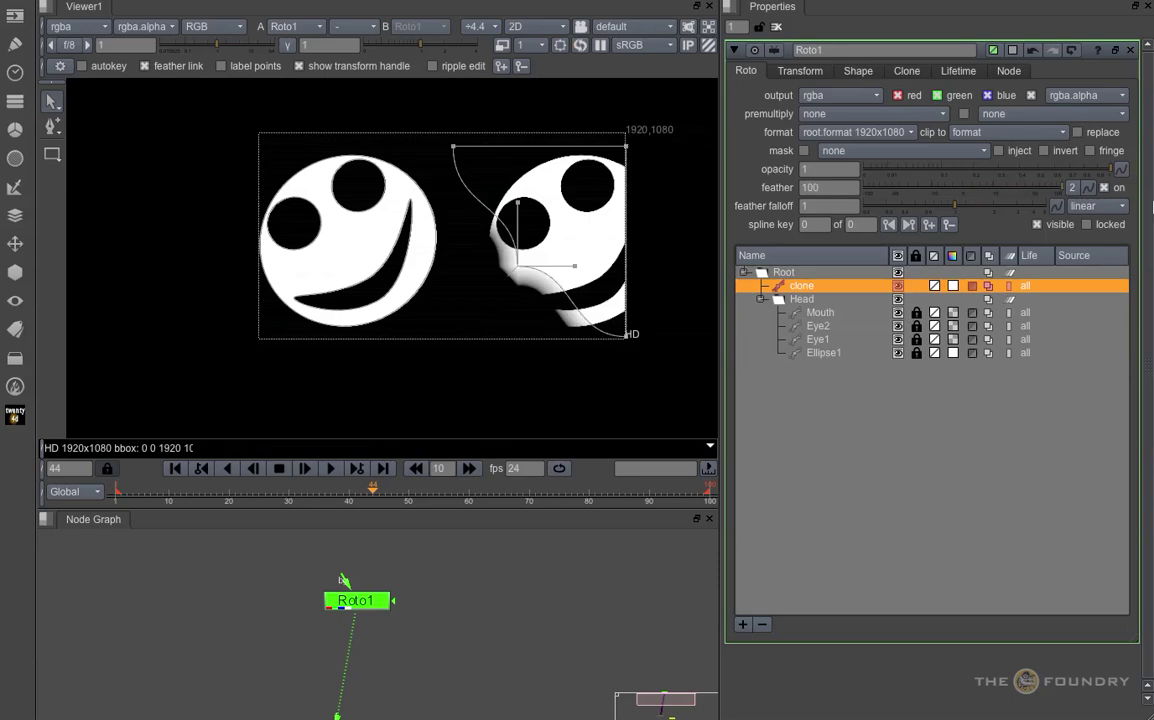
drag(968, 210, 1013, 209)
drag(369, 488, 418, 513)
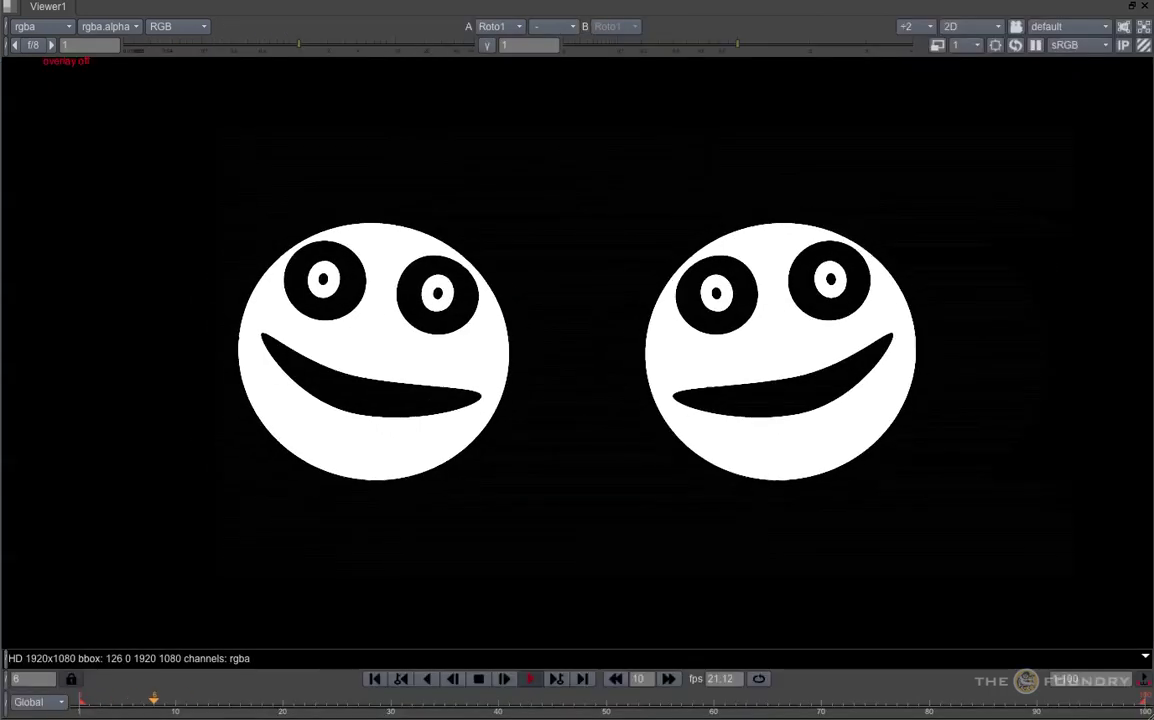